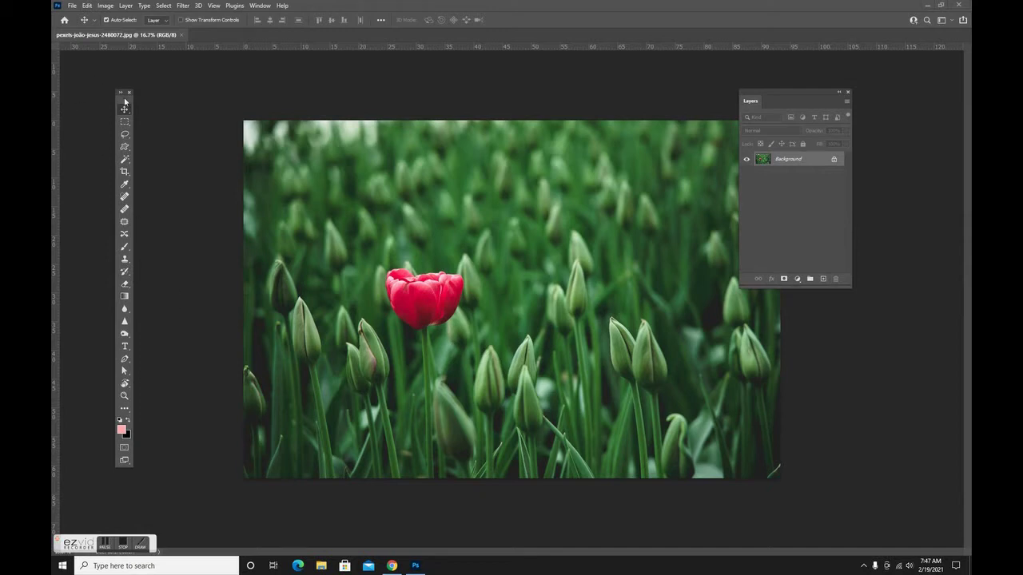
# Step: Reposition and shorten the floating Layers panel over the tulip photo, then bring up the adjustment layer menu
pyautogui.moveTo(124, 93); pyautogui.dragTo(141, 95)
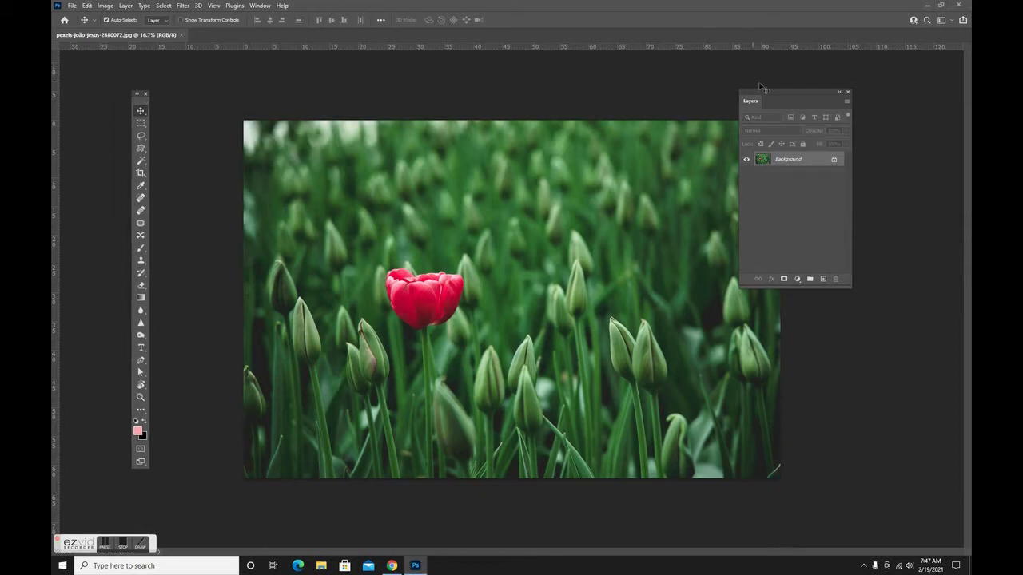
pyautogui.moveTo(770, 90); pyautogui.dragTo(808, 99)
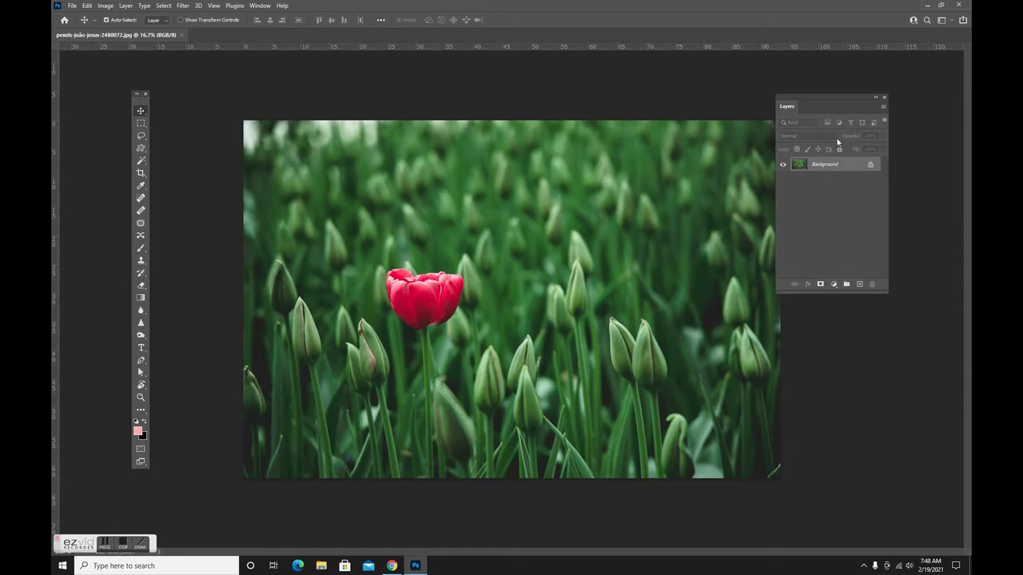
pyautogui.moveTo(824, 105); pyautogui.dragTo(749, 138)
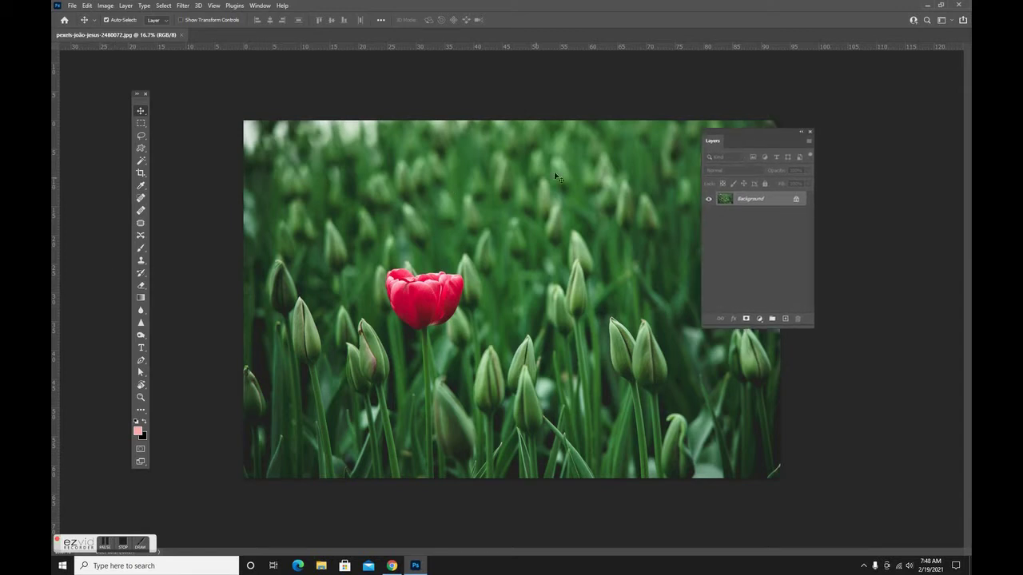
pyautogui.moveTo(748, 139); pyautogui.dragTo(770, 147)
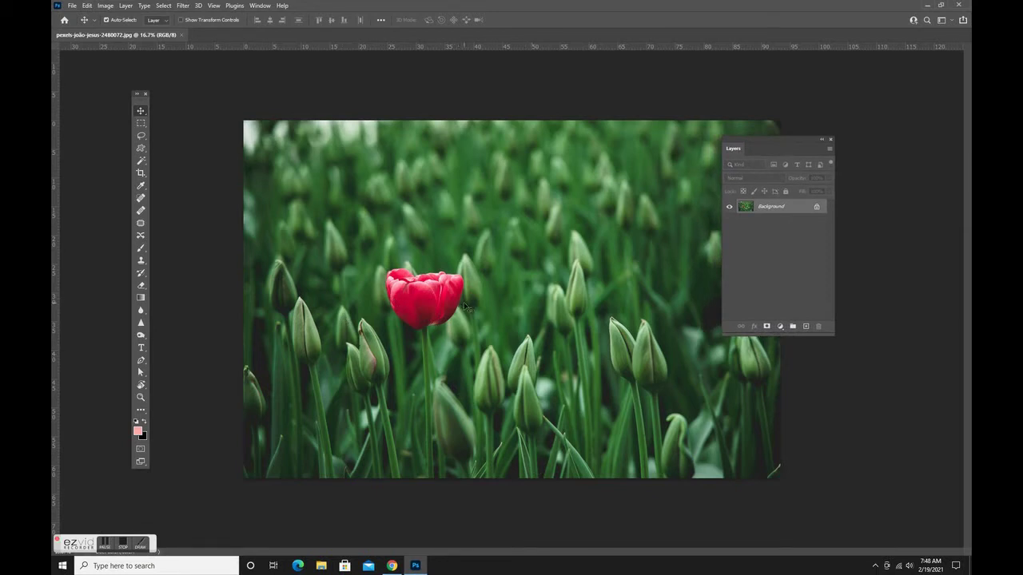
pyautogui.moveTo(833, 335); pyautogui.dragTo(834, 326)
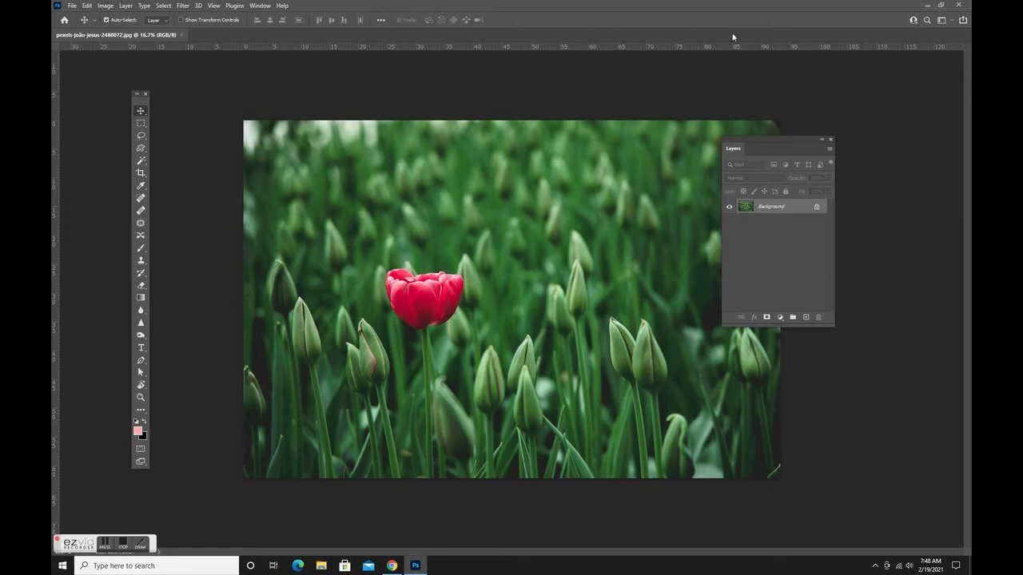
pyautogui.moveTo(764, 139); pyautogui.dragTo(550, 67)
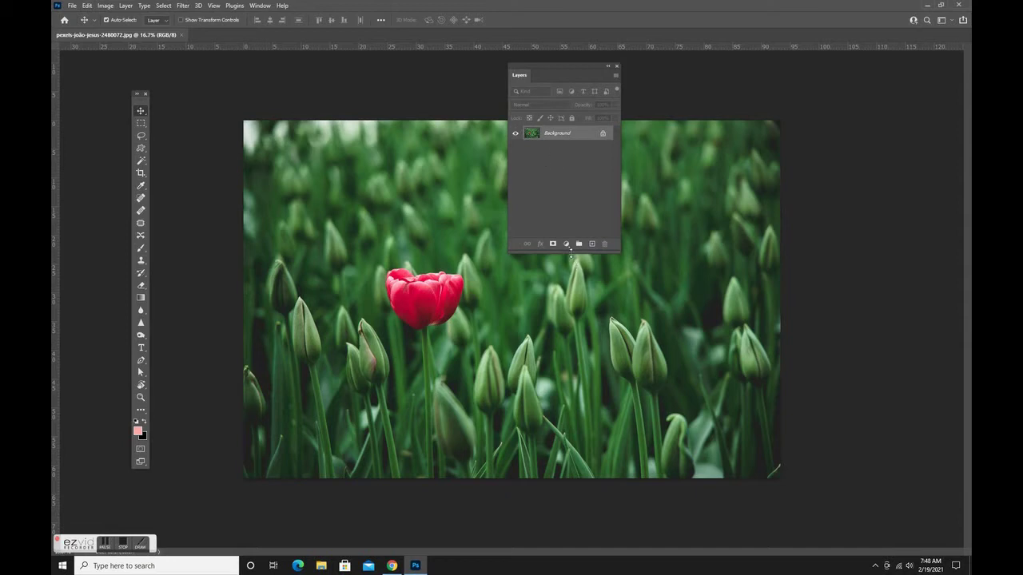
pyautogui.moveTo(573, 253); pyautogui.dragTo(574, 209)
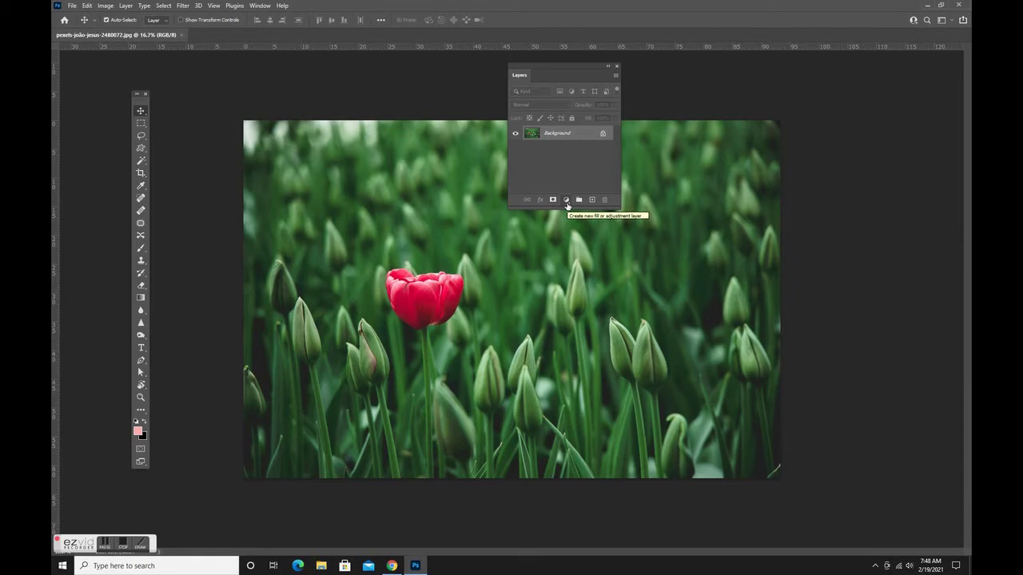
pyautogui.click(566, 203)
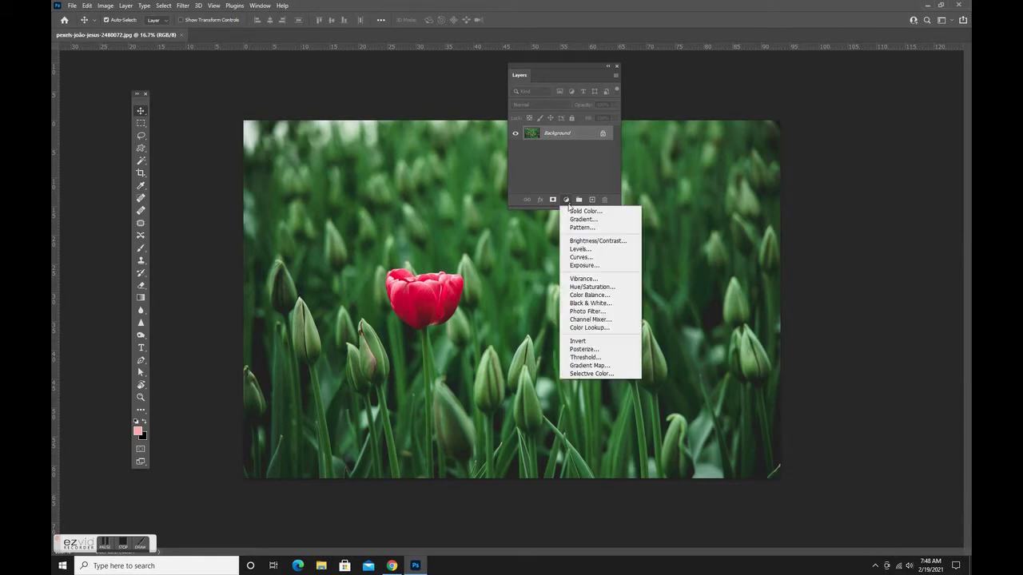
# Step: Add a Hue/Saturation adjustment layer and move the Layers panel beside its Properties
pyautogui.click(617, 289)
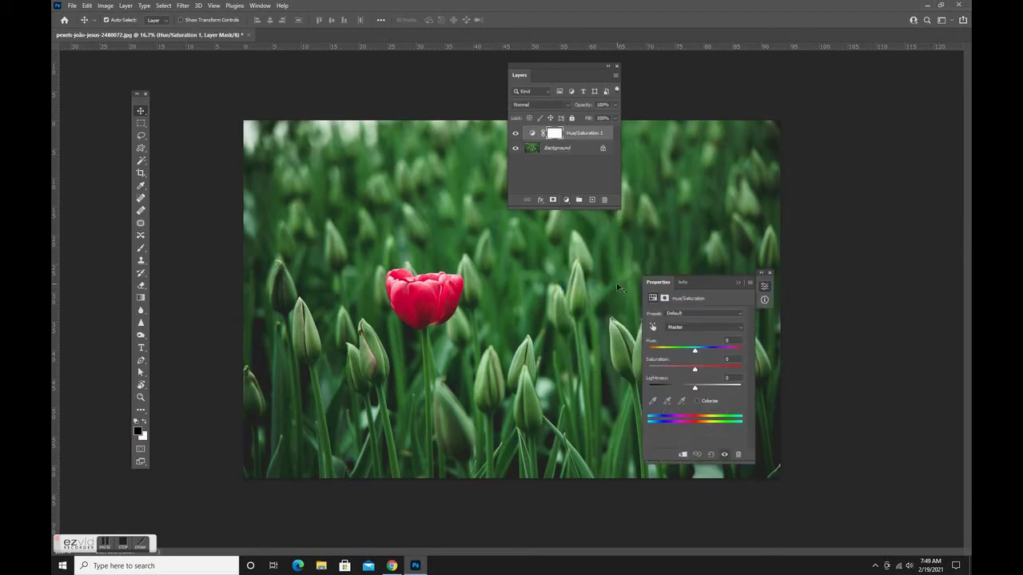
pyautogui.moveTo(573, 71); pyautogui.dragTo(683, 118)
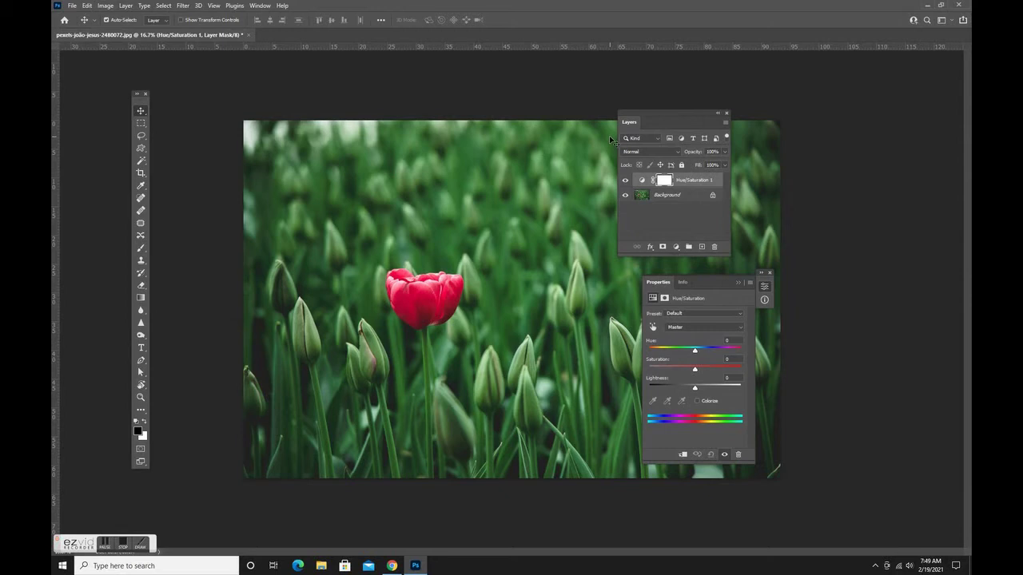
pyautogui.press('super+plus')
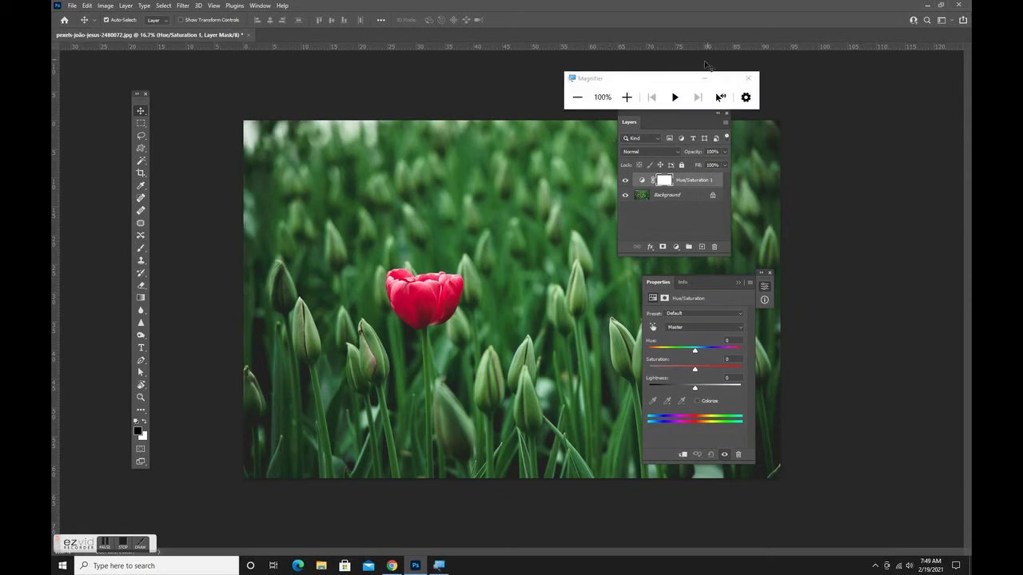
pyautogui.moveTo(680, 84); pyautogui.dragTo(178, 60)
pyautogui.click(135, 73)
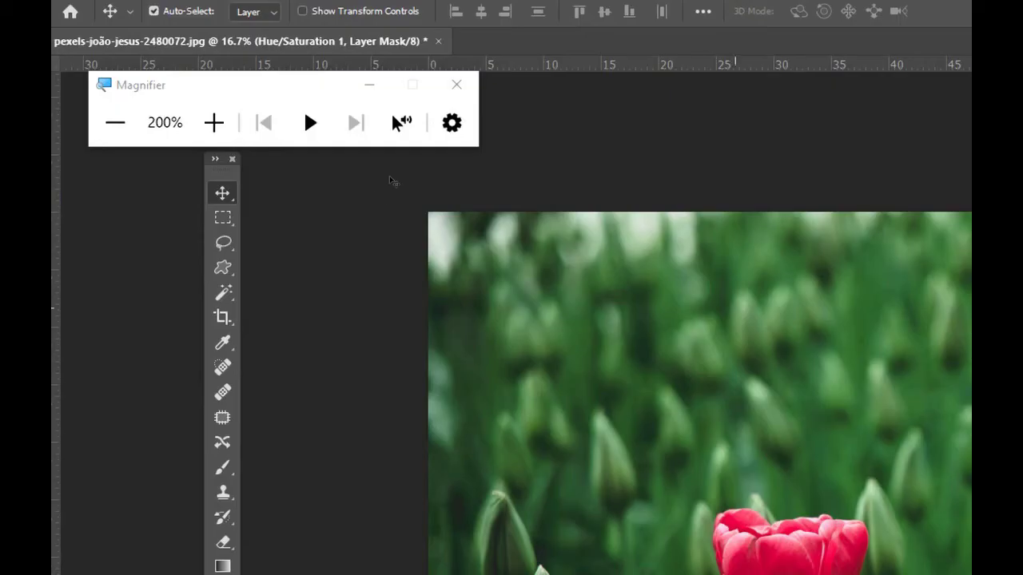
# Step: Delete the Hue/Saturation 1 mask and then the layer itself, confirming both prompts
pyautogui.click(116, 123)
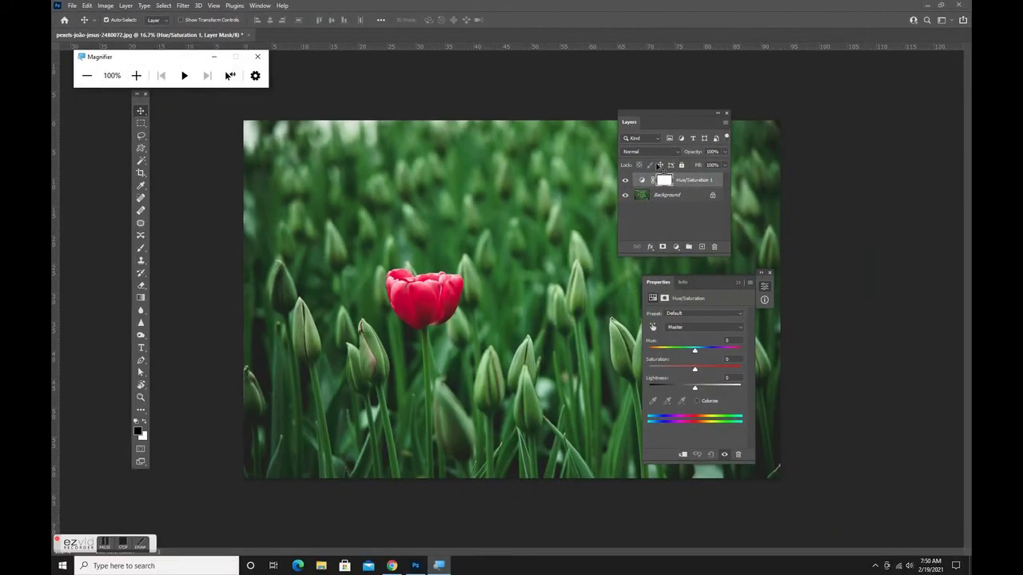
pyautogui.click(716, 250)
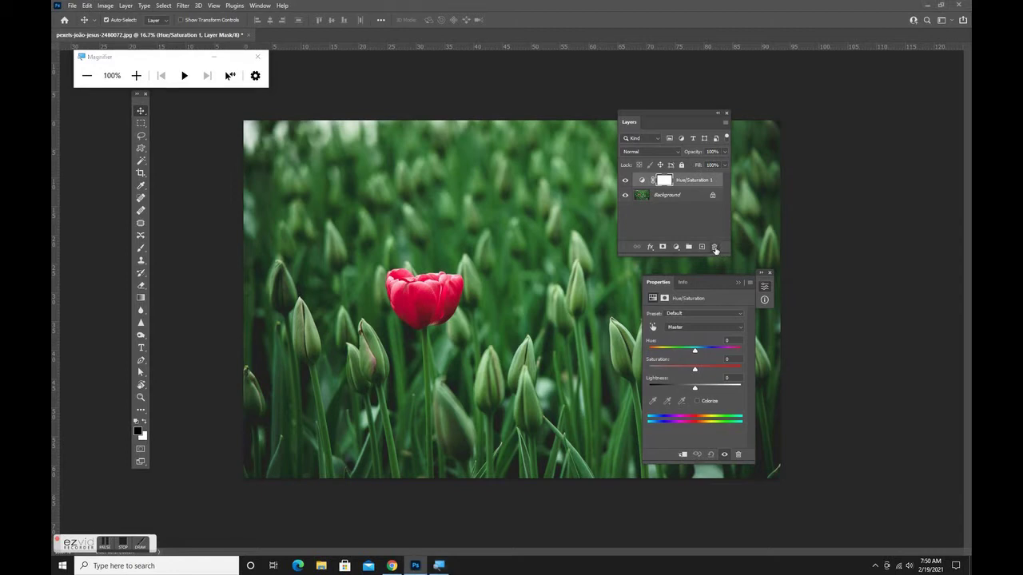
pyautogui.click(715, 249)
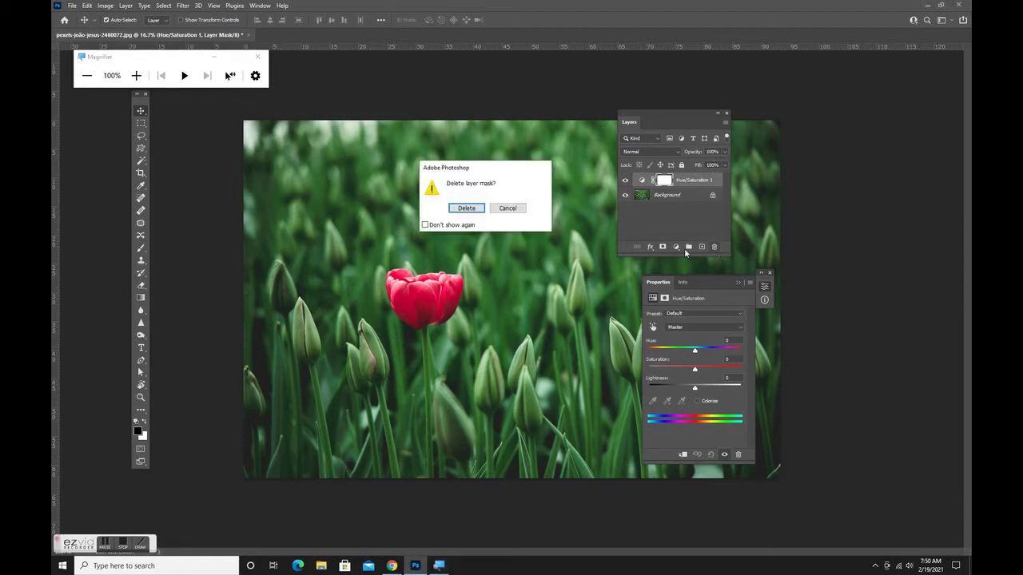
pyautogui.click(474, 211)
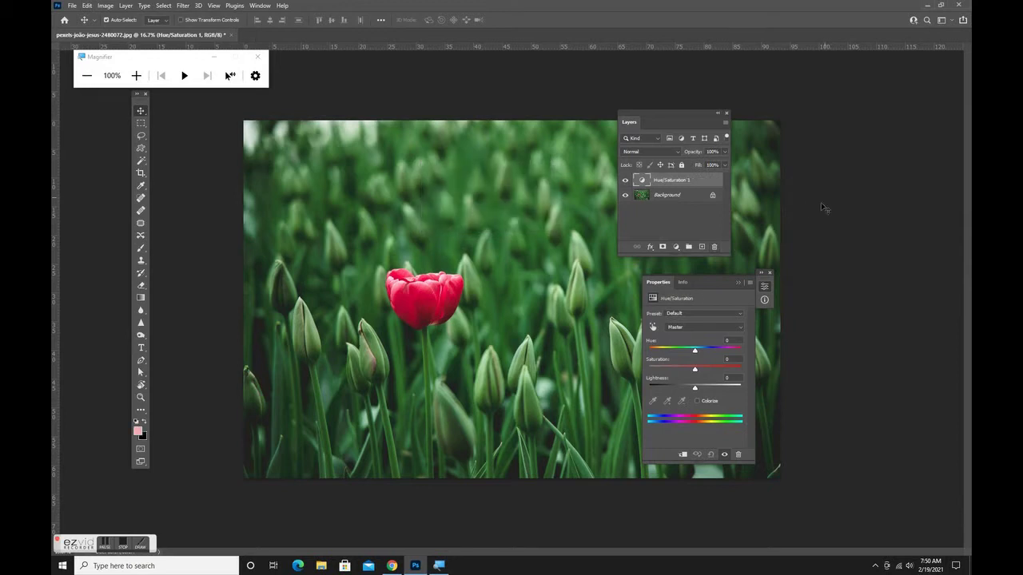
pyautogui.click(715, 247)
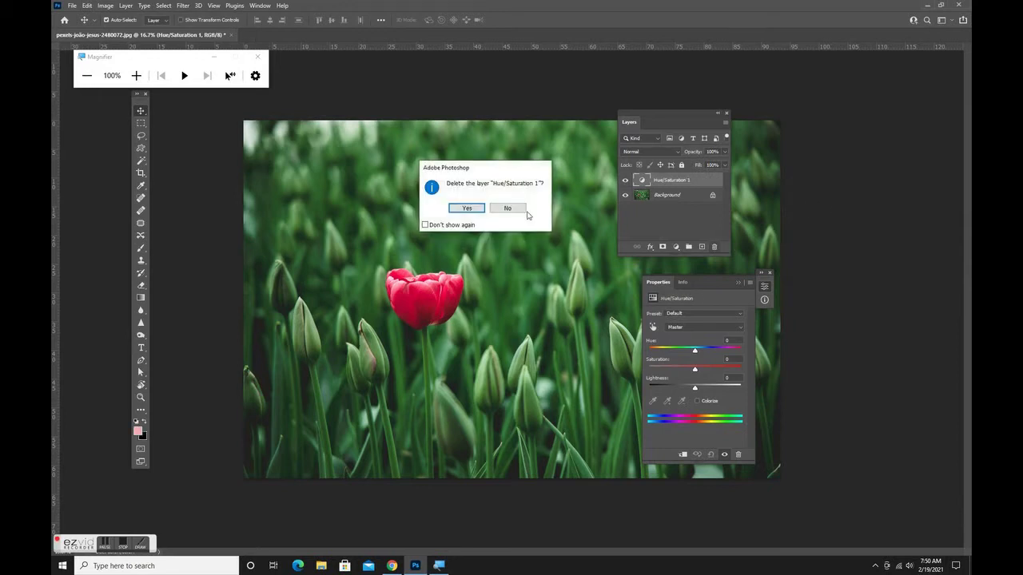
pyautogui.click(460, 208)
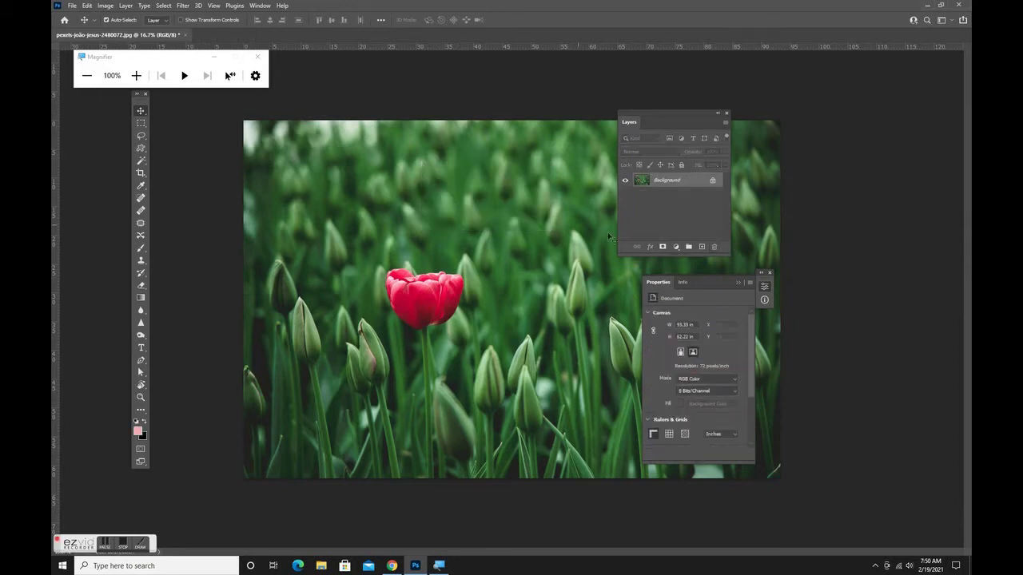
pyautogui.click(677, 248)
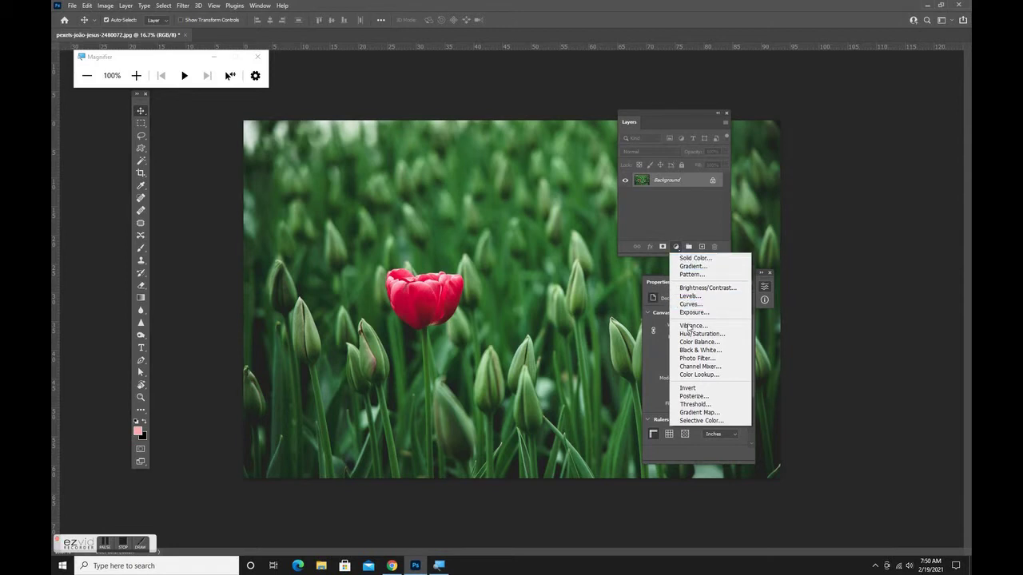
pyautogui.click(700, 350)
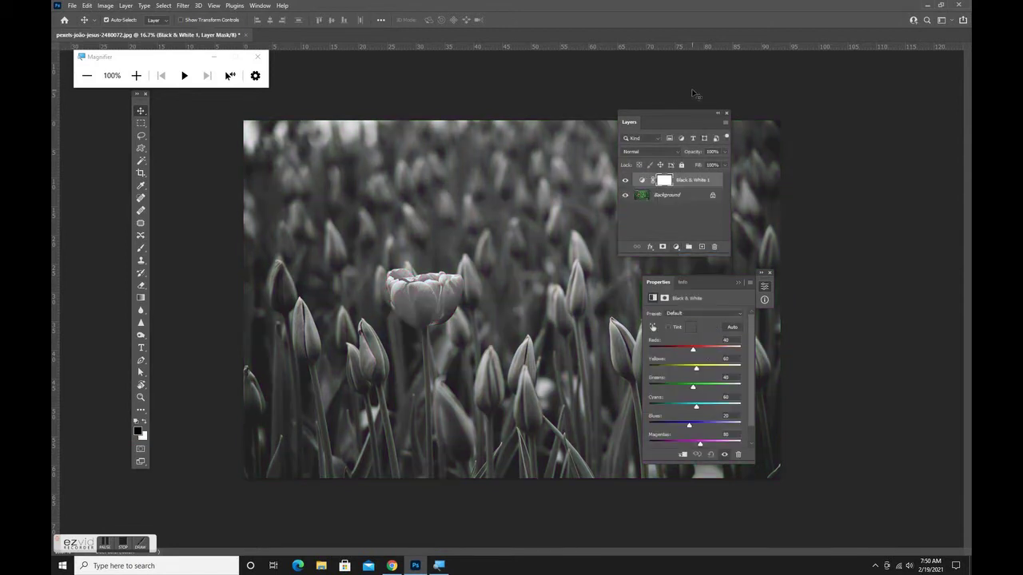
pyautogui.moveTo(681, 113); pyautogui.dragTo(822, 71)
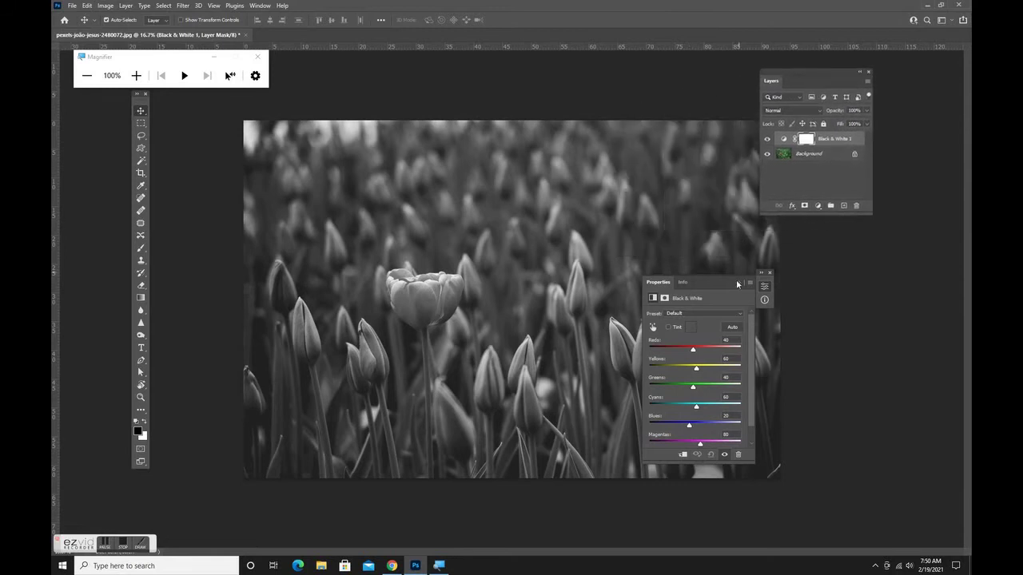
pyautogui.moveTo(720, 289); pyautogui.dragTo(830, 234)
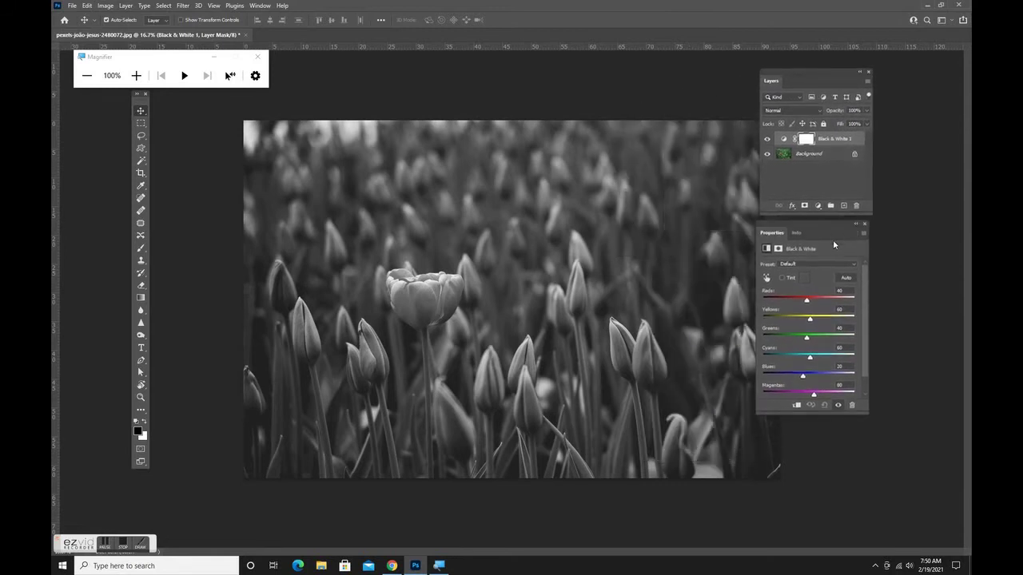
pyautogui.moveTo(863, 413); pyautogui.dragTo(853, 441)
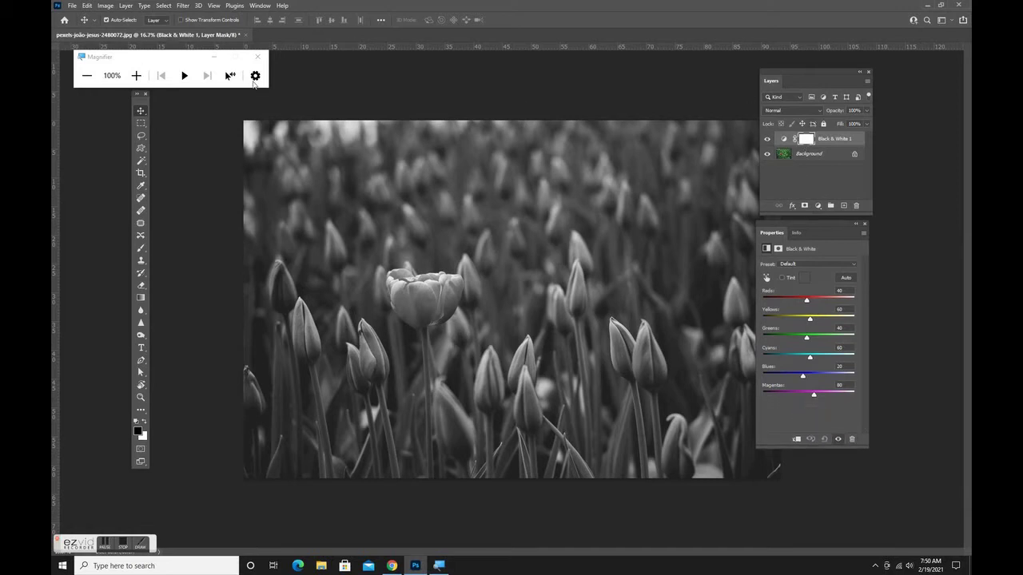
pyautogui.click(136, 75)
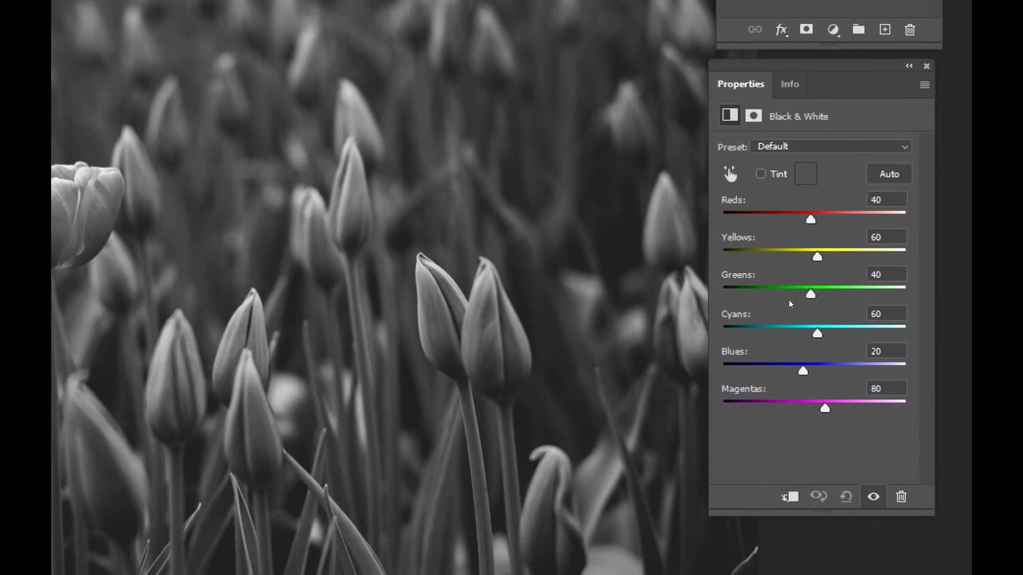
# Step: Drag the Black & White Reds slider down, then back up so the tulip turns light grey
pyautogui.moveTo(805, 300); pyautogui.dragTo(785, 300)
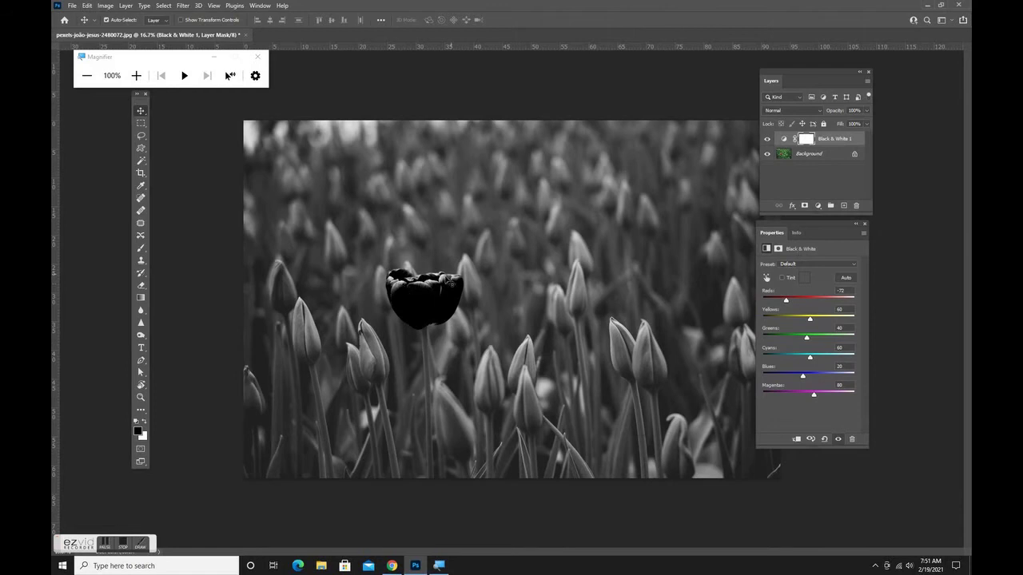
pyautogui.moveTo(788, 307); pyautogui.dragTo(800, 348)
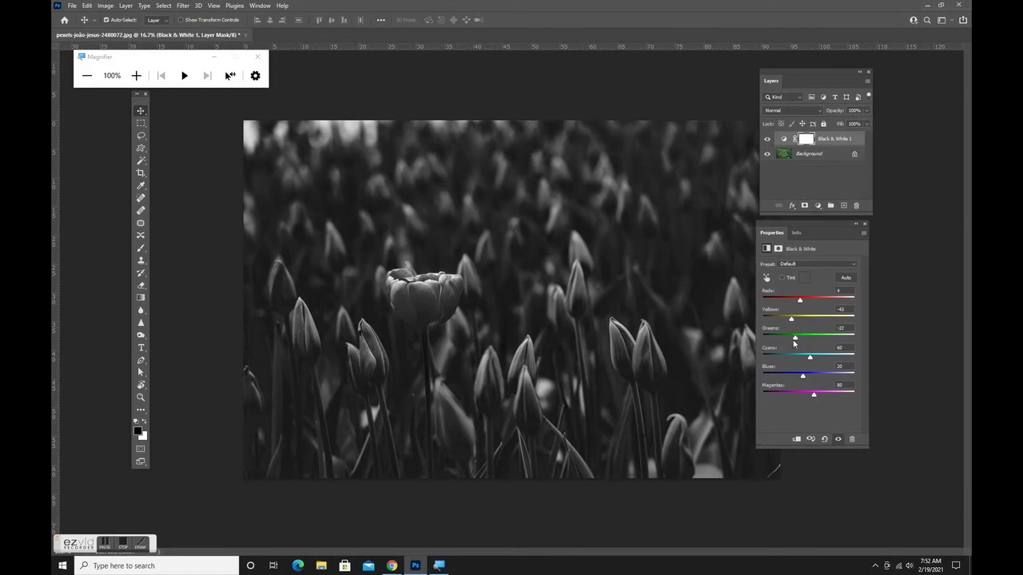
# Step: Fine-tune the Black & White Greens, Reds and Yellows sliders toward Reds 7, Yellows 38, Greens 36
pyautogui.moveTo(794, 339); pyautogui.dragTo(815, 420)
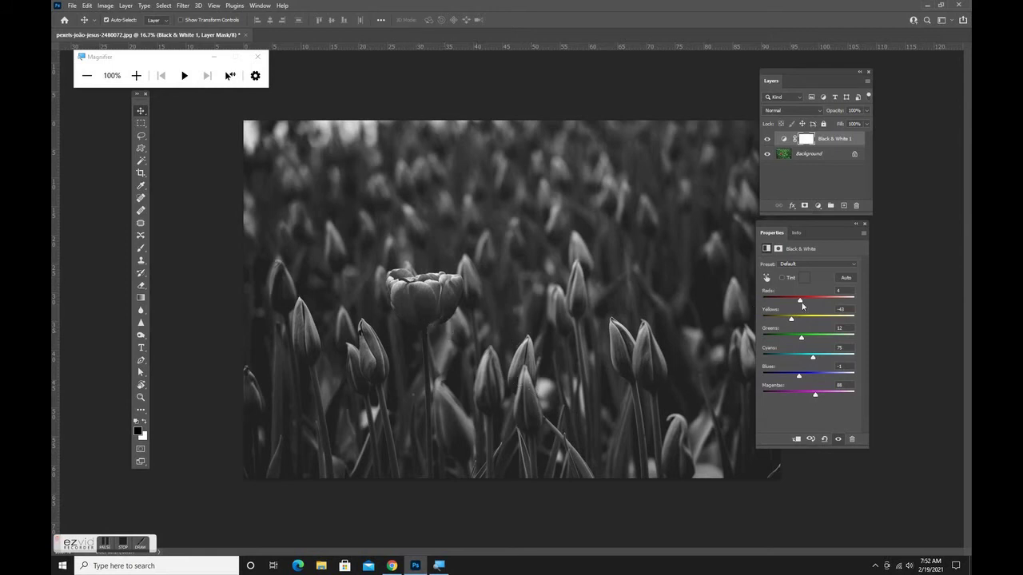
pyautogui.moveTo(802, 306)
pyautogui.mouseDown()
pyautogui.moveTo(815, 309)
pyautogui.moveTo(796, 323)
pyautogui.moveTo(827, 322)
pyautogui.moveTo(805, 321)
pyautogui.mouseUp()
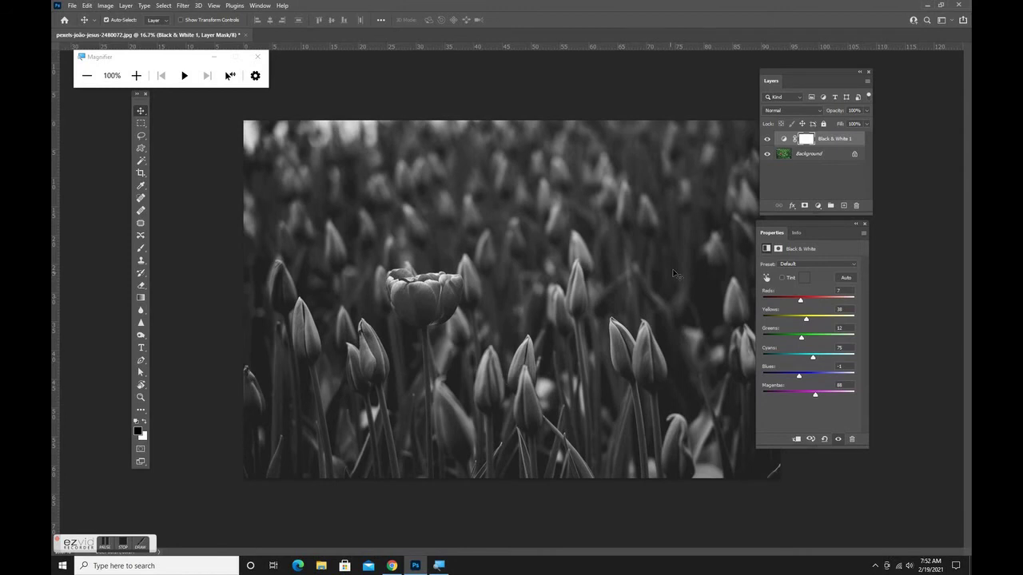
pyautogui.moveTo(801, 341)
pyautogui.mouseDown()
pyautogui.moveTo(792, 346)
pyautogui.moveTo(807, 347)
pyautogui.mouseUp()
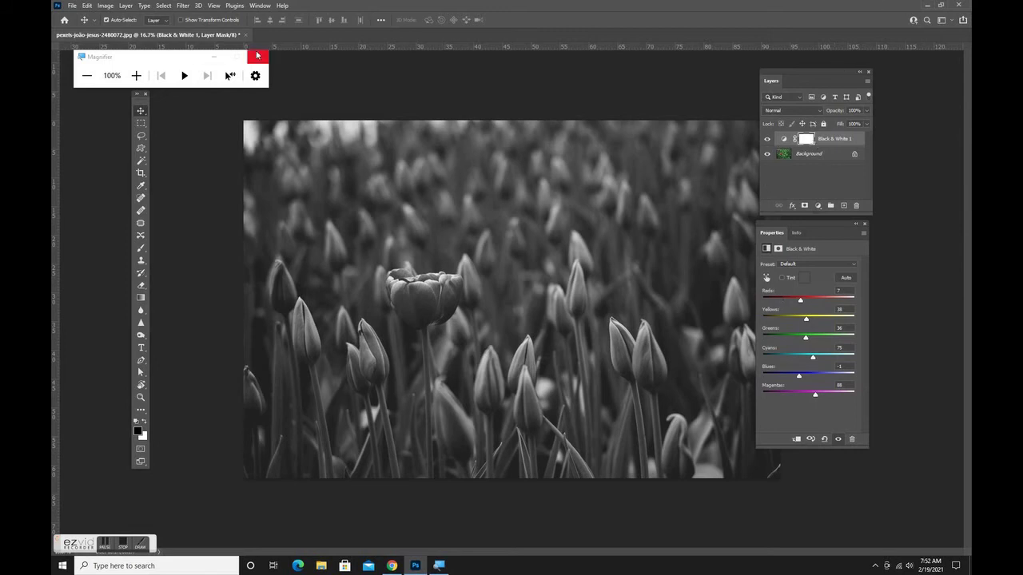
pyautogui.click(257, 57)
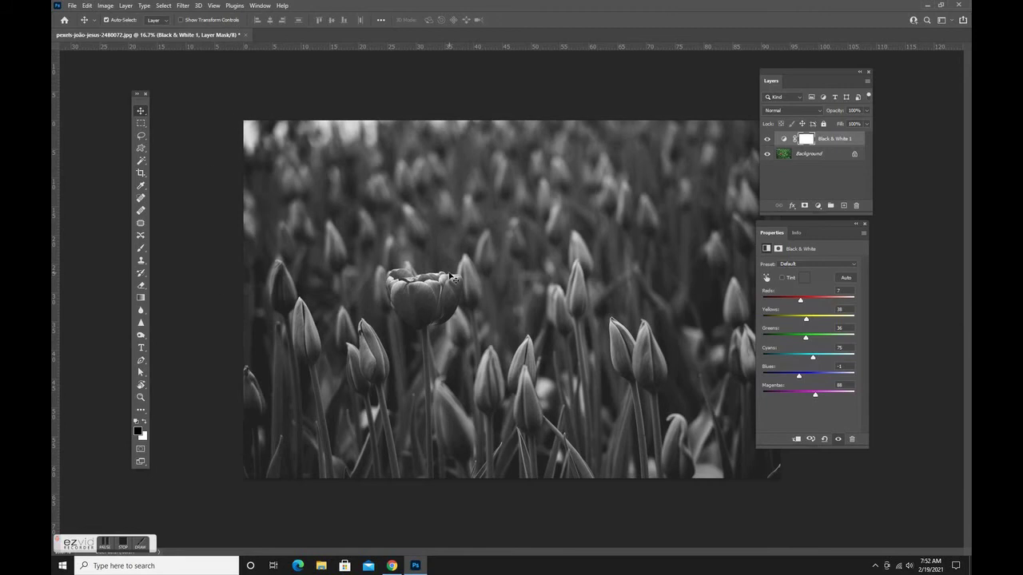
# Step: Select the Brush Tool and set it to 200 px size with about 47% hardness
pyautogui.click(141, 248)
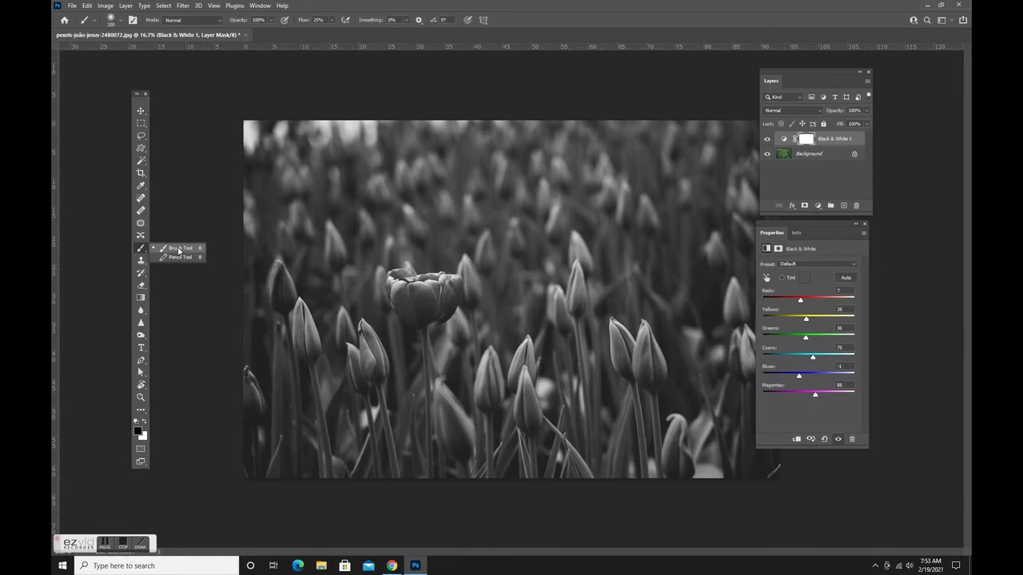
pyautogui.click(175, 249)
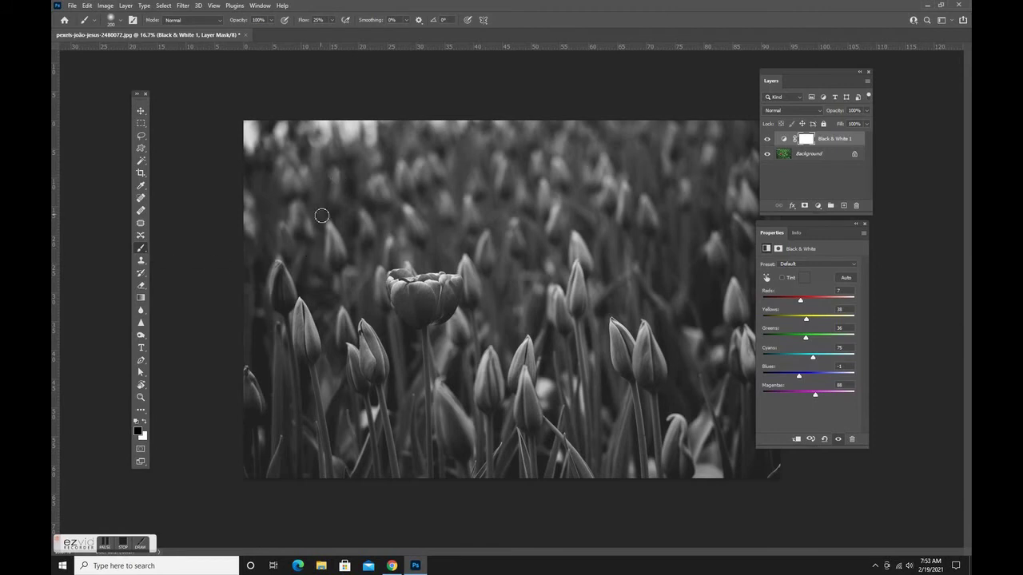
pyautogui.rightClick(289, 195)
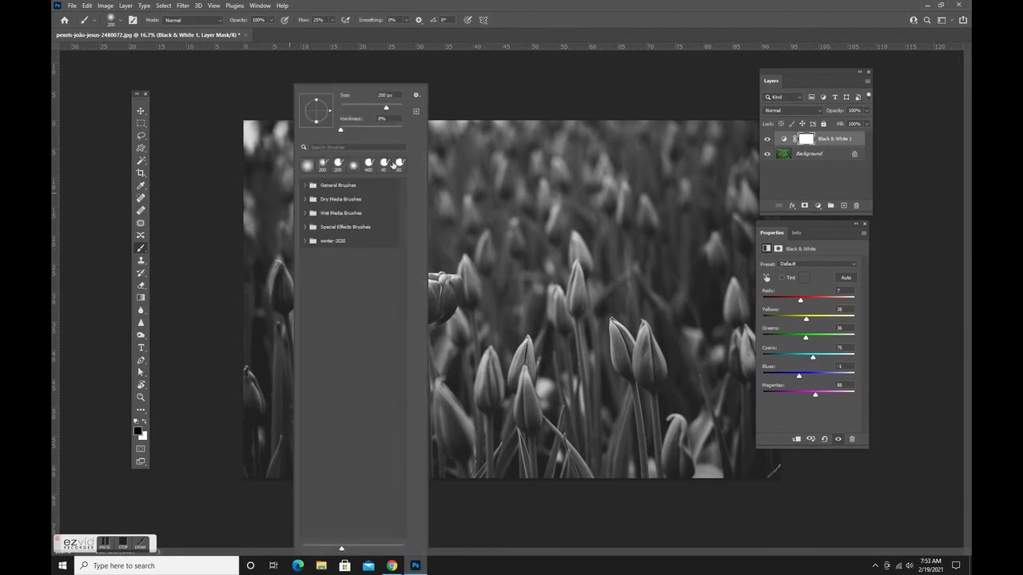
pyautogui.moveTo(340, 133); pyautogui.dragTo(370, 138)
pyautogui.click(369, 133)
pyautogui.click(494, 105)
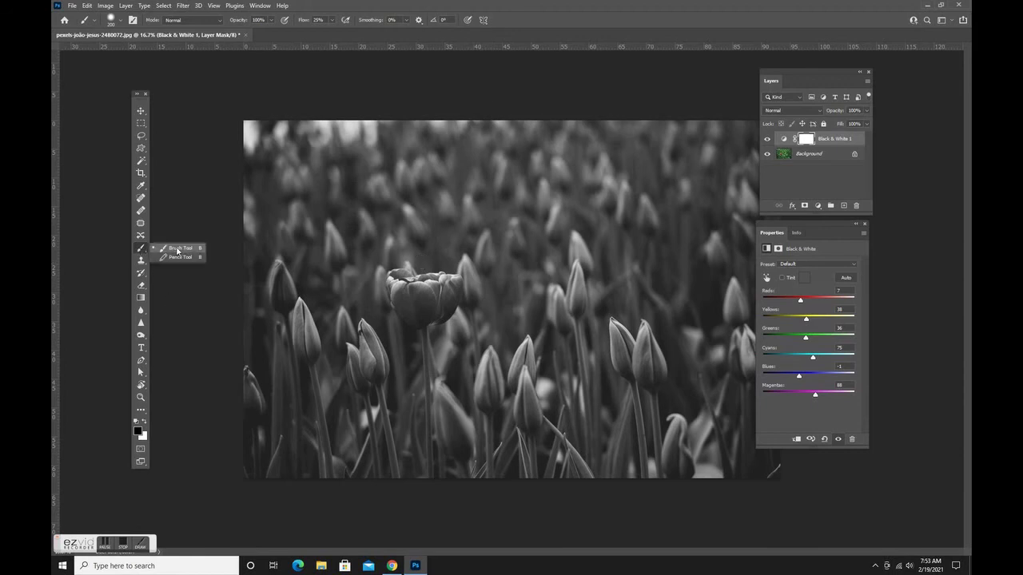
# Step: Zoom in twice and pan so the central tulip fills the view
pyautogui.click(177, 250)
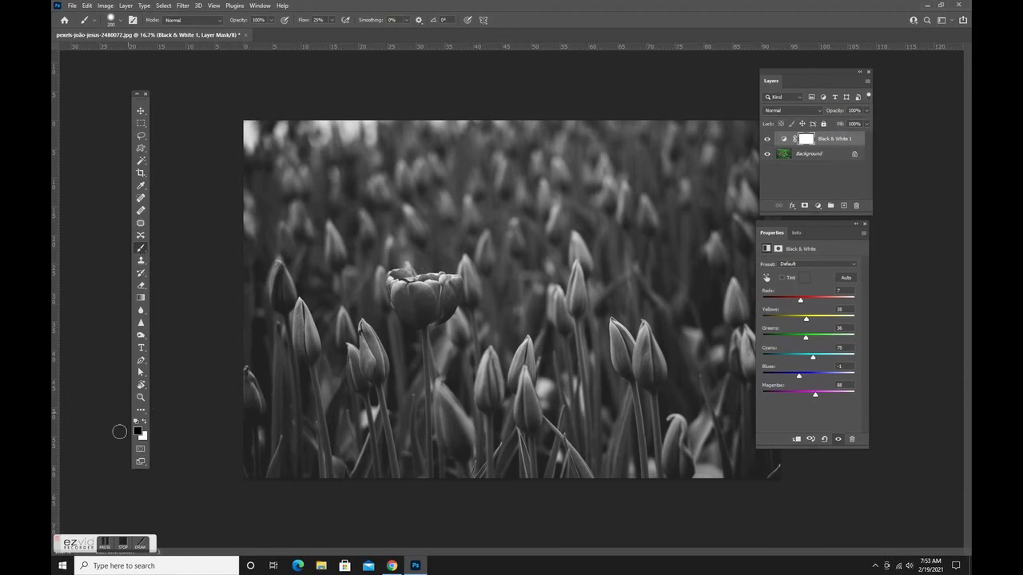
pyautogui.hotkey('ctrl', '+')
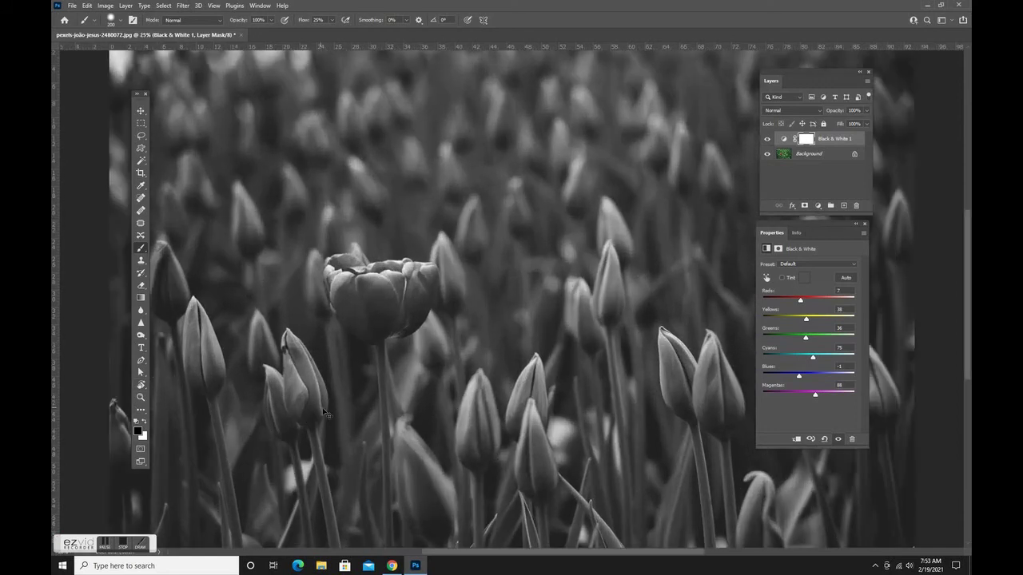
pyautogui.hotkey('ctrl', '+')
pyautogui.hotkey('ctrl', '+')
pyautogui.moveTo(303, 401)
pyautogui.mouseDown()
pyautogui.moveTo(376, 379)
pyautogui.moveTo(486, 367)
pyautogui.moveTo(481, 360)
pyautogui.mouseUp()
# Step: Paint the mask over the tulip's left petals to reveal red, with brush flow raised to 100%
pyautogui.click(413, 257)
pyautogui.moveTo(413, 256); pyautogui.dragTo(424, 267)
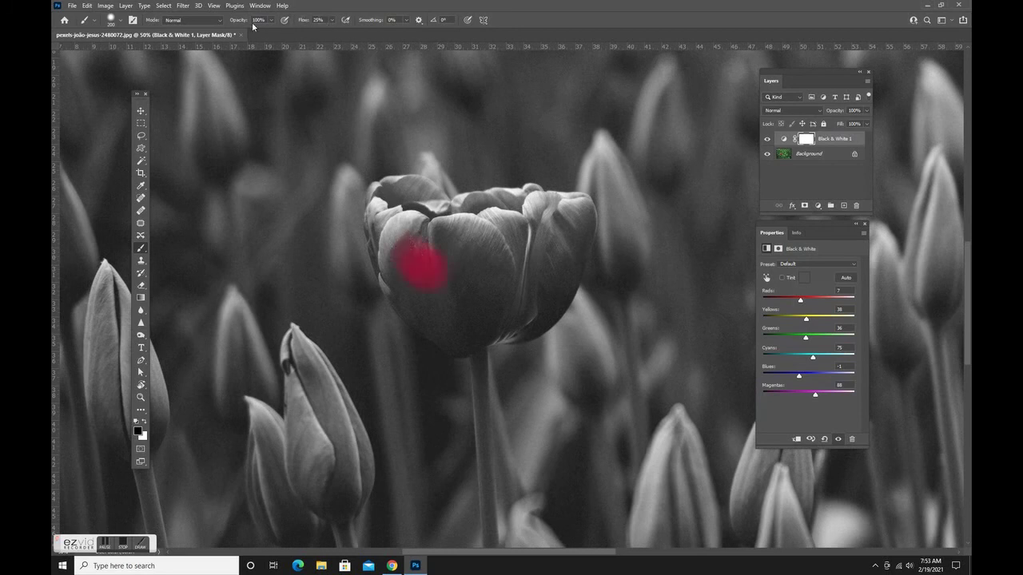
pyautogui.click(331, 21)
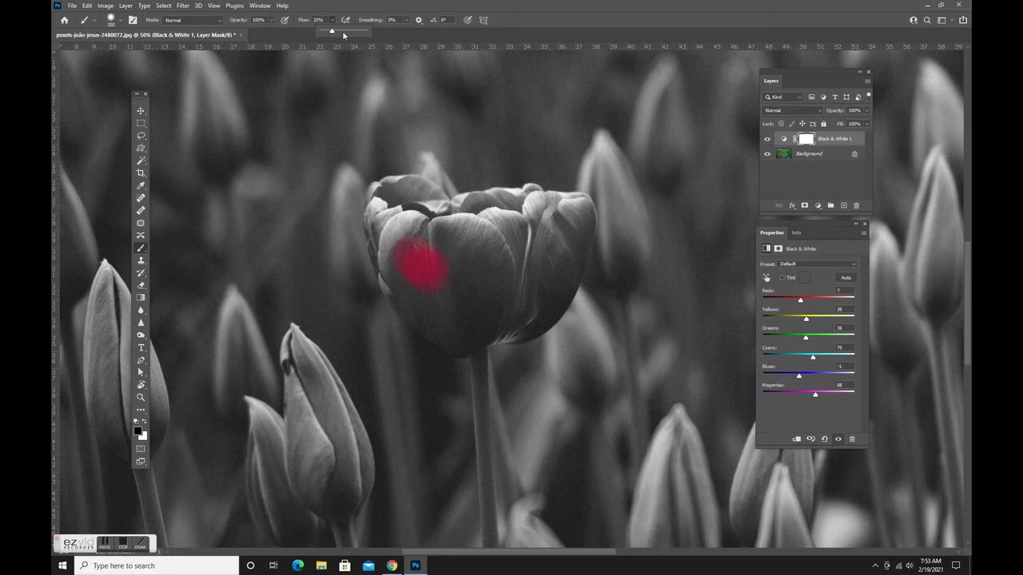
pyautogui.moveTo(332, 33); pyautogui.dragTo(384, 46)
pyautogui.moveTo(422, 266)
pyautogui.mouseDown()
pyautogui.moveTo(452, 263)
pyautogui.moveTo(393, 252)
pyautogui.moveTo(399, 282)
pyautogui.moveTo(430, 310)
pyautogui.moveTo(426, 295)
pyautogui.mouseUp()
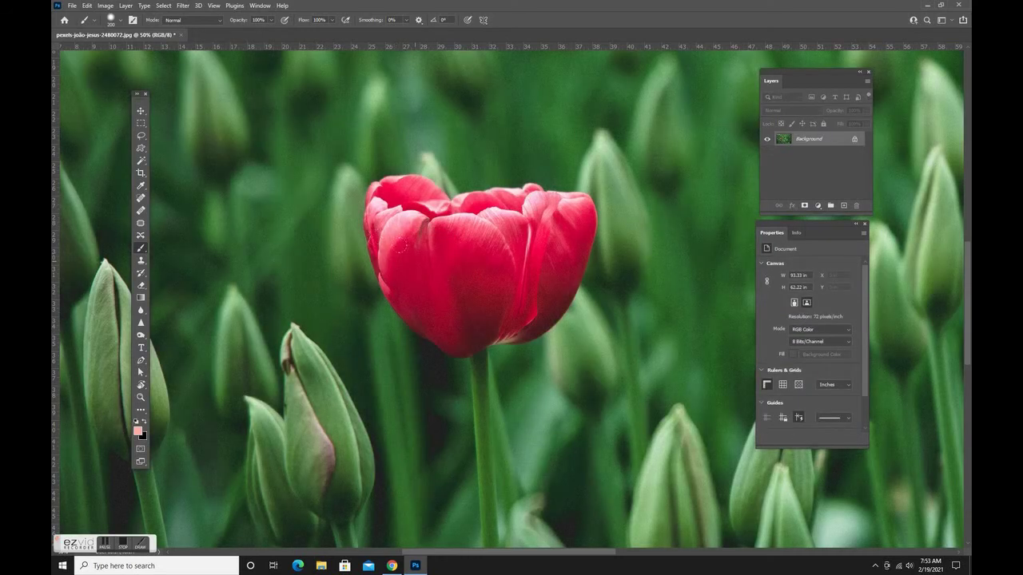
# Step: Redo twice to restore the Black & White 1 layer and its painted mask, then target the mask
pyautogui.hotkey('ctrl', 'shift', 'z')
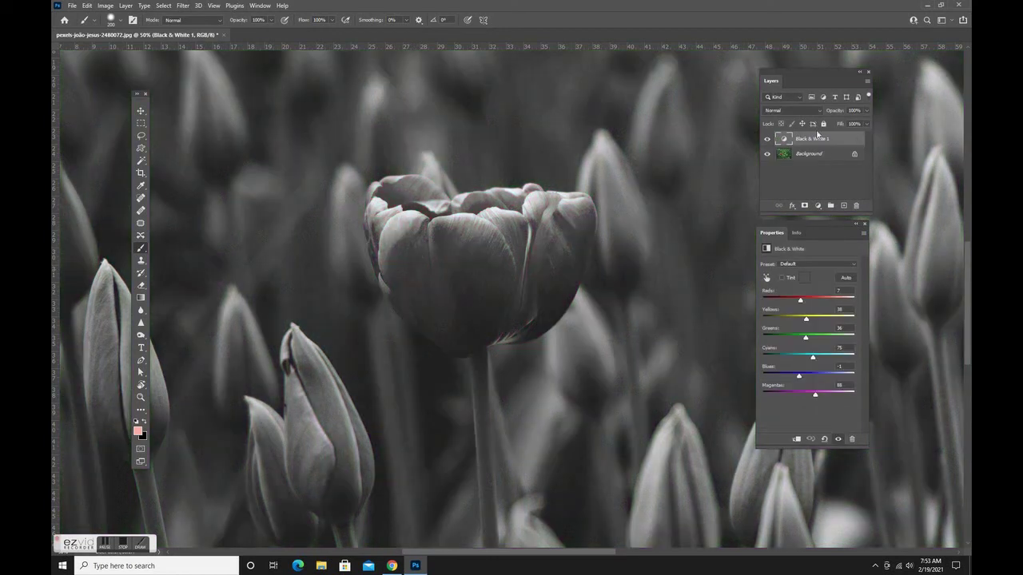
pyautogui.hotkey('ctrl', 'shift', 'z')
pyautogui.hotkey('ctrl', 'shift', 'z')
pyautogui.click(805, 141)
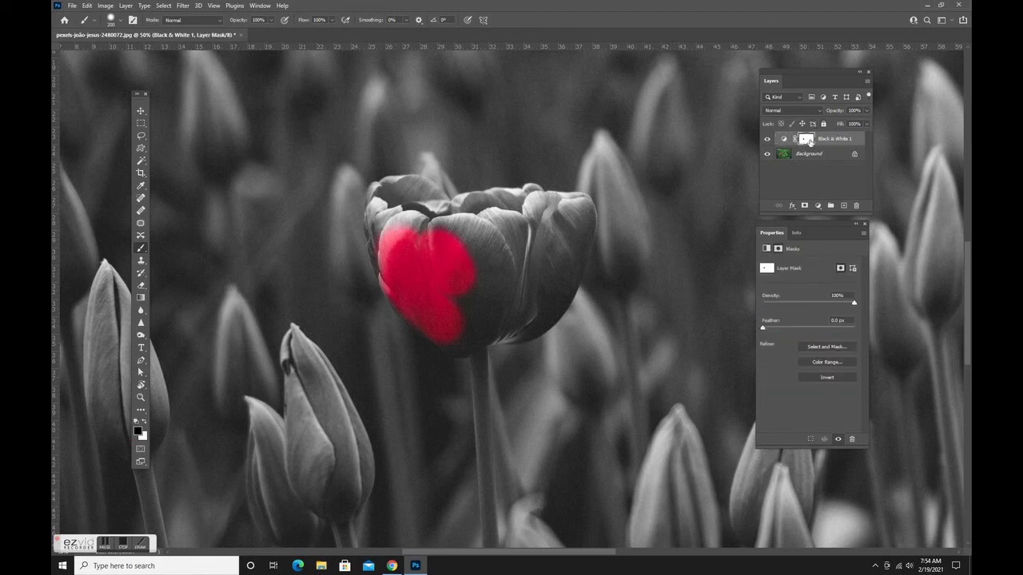
# Step: Reveal red across the tulip's top petal, top-left edge and upper petal edge
pyautogui.moveTo(491, 240)
pyautogui.mouseDown()
pyautogui.moveTo(409, 196)
pyautogui.moveTo(431, 191)
pyautogui.moveTo(385, 185)
pyautogui.mouseUp()
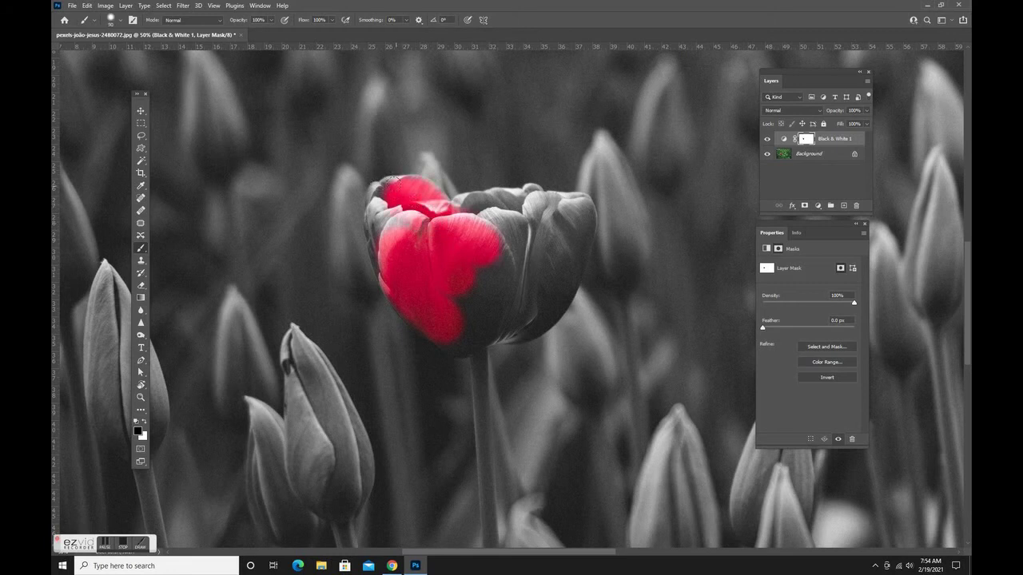
pyautogui.moveTo(396, 178)
pyautogui.mouseDown()
pyautogui.moveTo(368, 191)
pyautogui.moveTo(379, 236)
pyautogui.mouseUp()
pyautogui.moveTo(422, 192)
pyautogui.mouseDown()
pyautogui.moveTo(494, 194)
pyautogui.moveTo(529, 202)
pyautogui.moveTo(529, 190)
pyautogui.moveTo(544, 202)
pyautogui.moveTo(487, 199)
pyautogui.moveTo(585, 200)
pyautogui.moveTo(587, 229)
pyautogui.moveTo(552, 305)
pyautogui.moveTo(444, 335)
pyautogui.moveTo(460, 347)
pyautogui.moveTo(510, 335)
pyautogui.moveTo(528, 320)
pyautogui.moveTo(525, 289)
pyautogui.moveTo(478, 340)
pyautogui.mouseUp()
# Step: Repair the remaining dark grey spots on the tulip head, swapping colours with X
pyautogui.press('x')
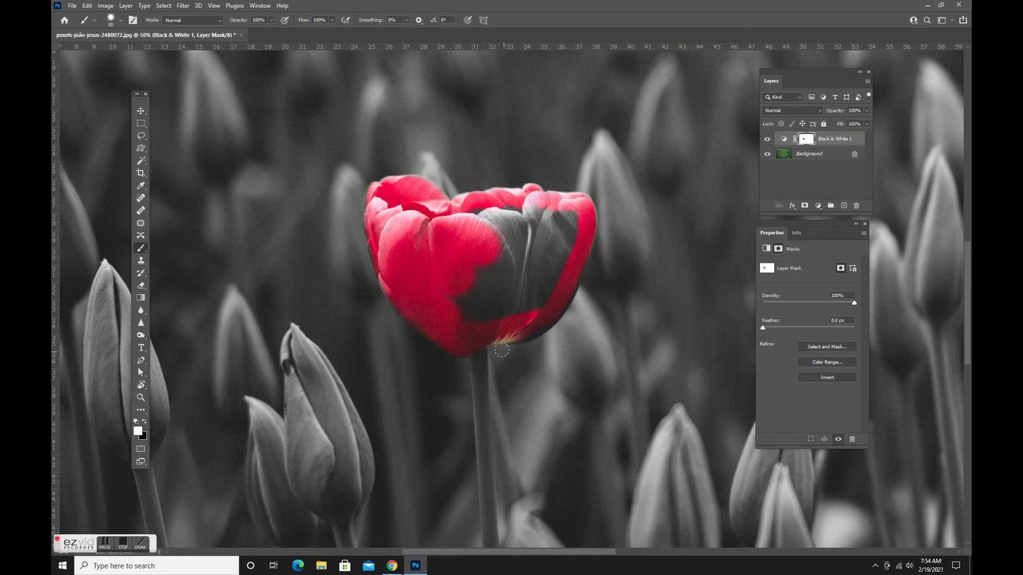
pyautogui.press('x')
pyautogui.moveTo(537, 304)
pyautogui.mouseDown()
pyautogui.moveTo(481, 305)
pyautogui.moveTo(499, 312)
pyautogui.moveTo(493, 281)
pyautogui.moveTo(513, 255)
pyautogui.moveTo(511, 228)
pyautogui.moveTo(543, 211)
pyautogui.moveTo(571, 215)
pyautogui.moveTo(553, 272)
pyautogui.moveTo(537, 262)
pyautogui.moveTo(554, 220)
pyautogui.mouseUp()
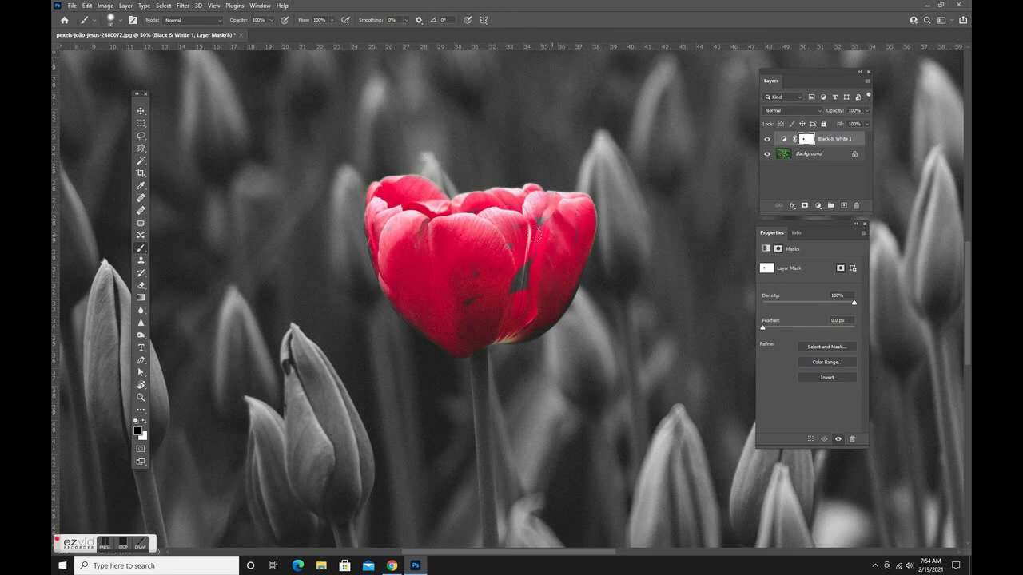
pyautogui.moveTo(476, 295)
pyautogui.mouseDown()
pyautogui.moveTo(468, 267)
pyautogui.moveTo(470, 294)
pyautogui.moveTo(511, 275)
pyautogui.moveTo(534, 249)
pyautogui.moveTo(514, 295)
pyautogui.moveTo(565, 229)
pyautogui.mouseUp()
pyautogui.hotkey('ctrl', '-')
pyautogui.hotkey('ctrl', '-')
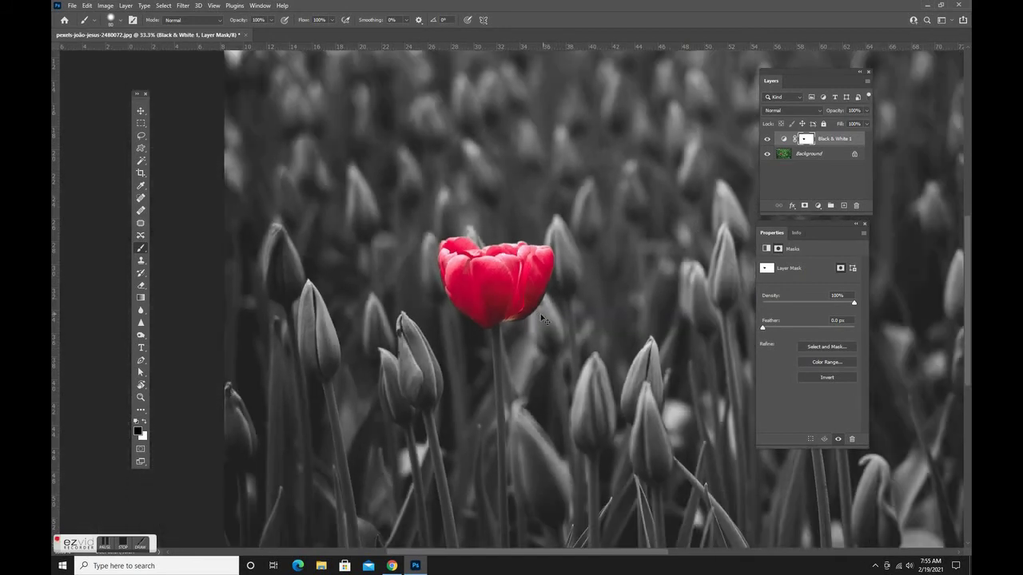
pyautogui.moveTo(496, 331)
pyautogui.mouseDown()
pyautogui.moveTo(504, 342)
pyautogui.moveTo(506, 552)
pyautogui.mouseUp()
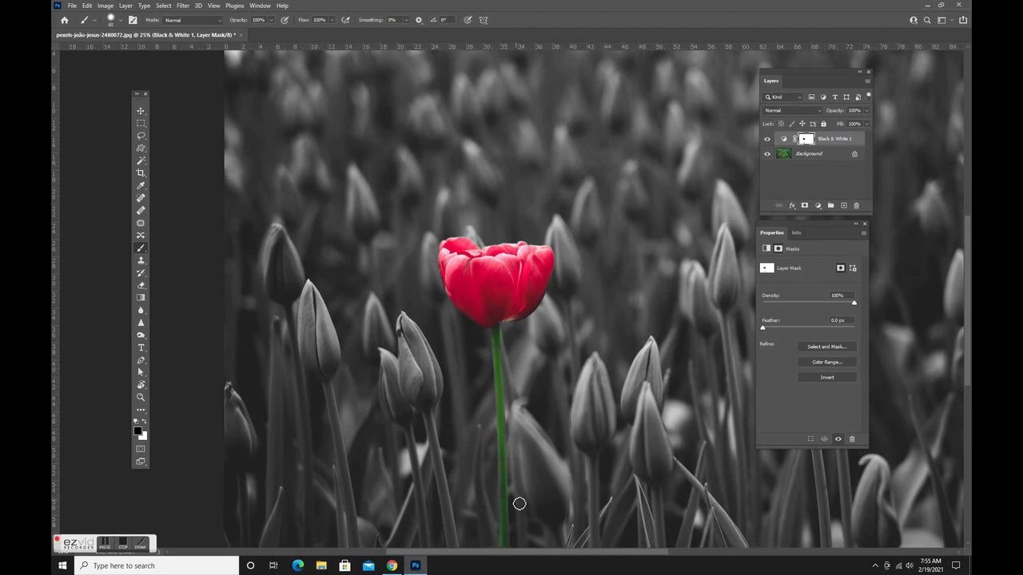
pyautogui.scroll(-2, 518, 502)
pyautogui.scroll(-1, 518, 495)
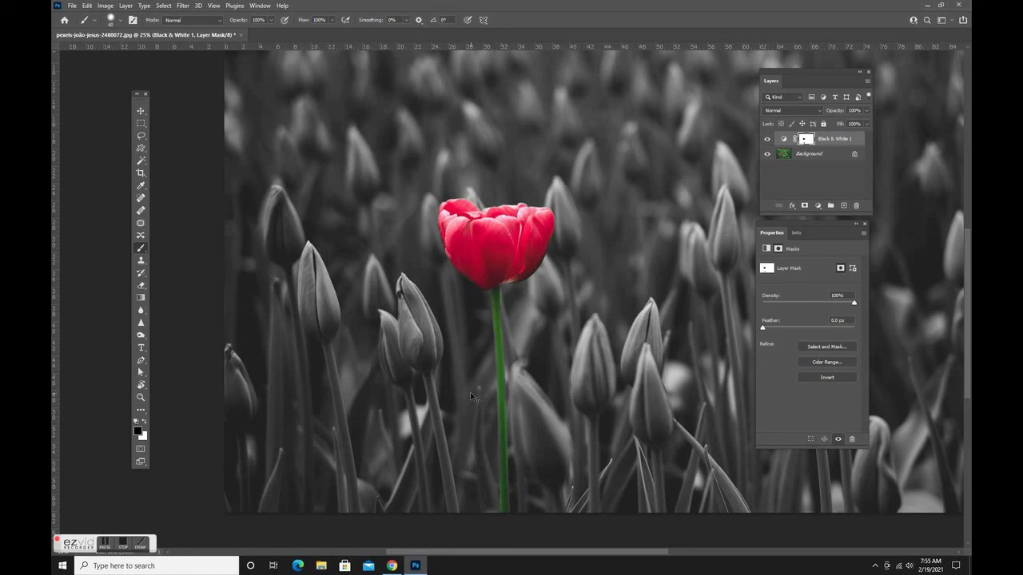
pyautogui.hotkey('ctrl', 'z')
pyautogui.hotkey('ctrl', 'z')
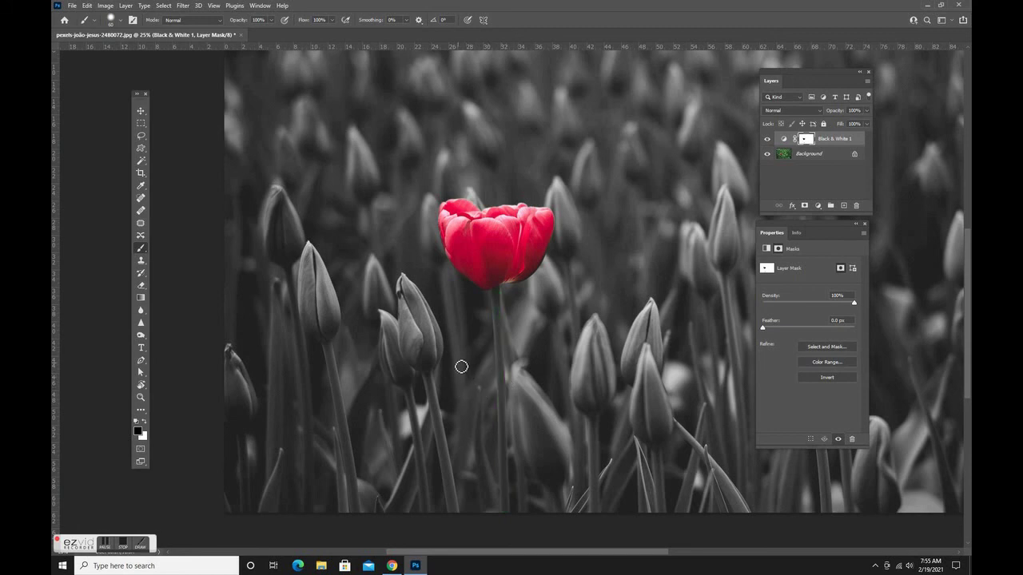
# Step: Choose the Polygonal Lasso Tool from the lasso tool group
pyautogui.click(143, 138)
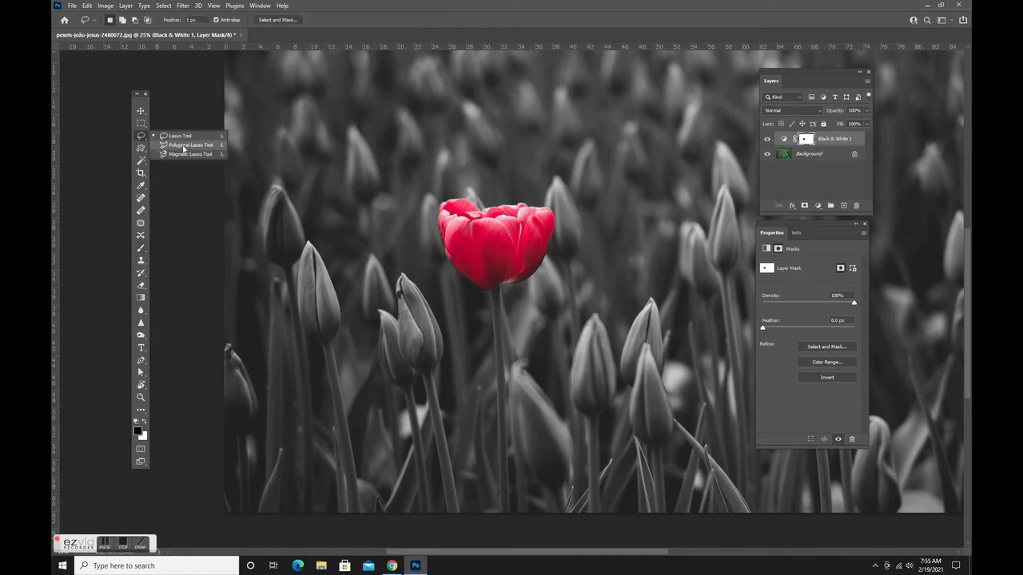
pyautogui.click(183, 145)
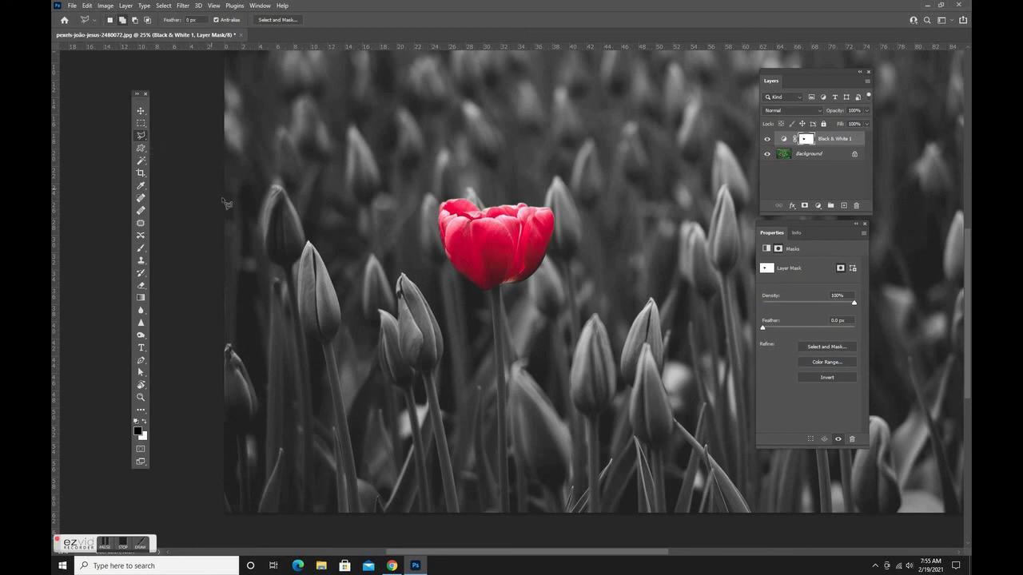
pyautogui.click(140, 137)
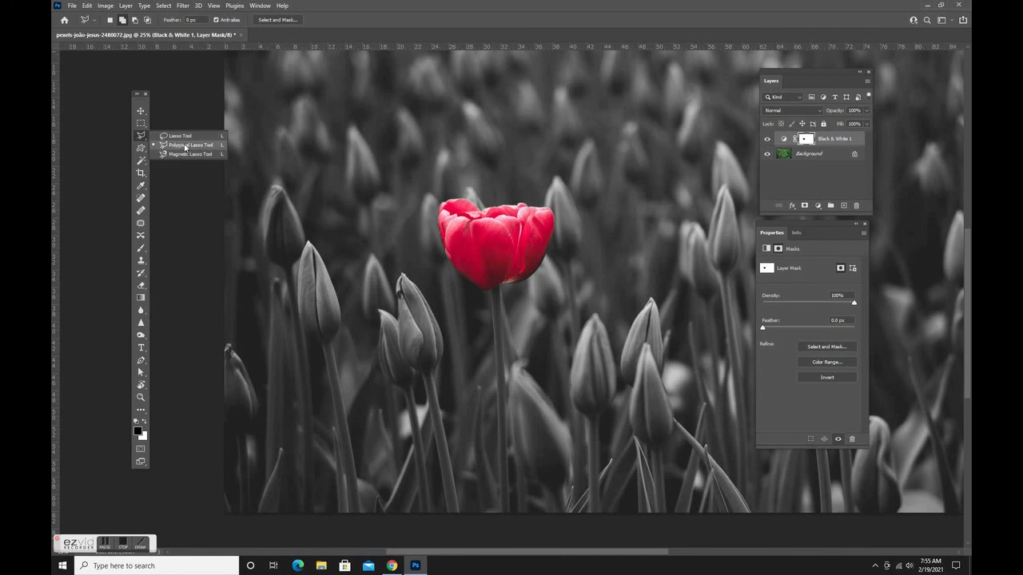
pyautogui.click(185, 146)
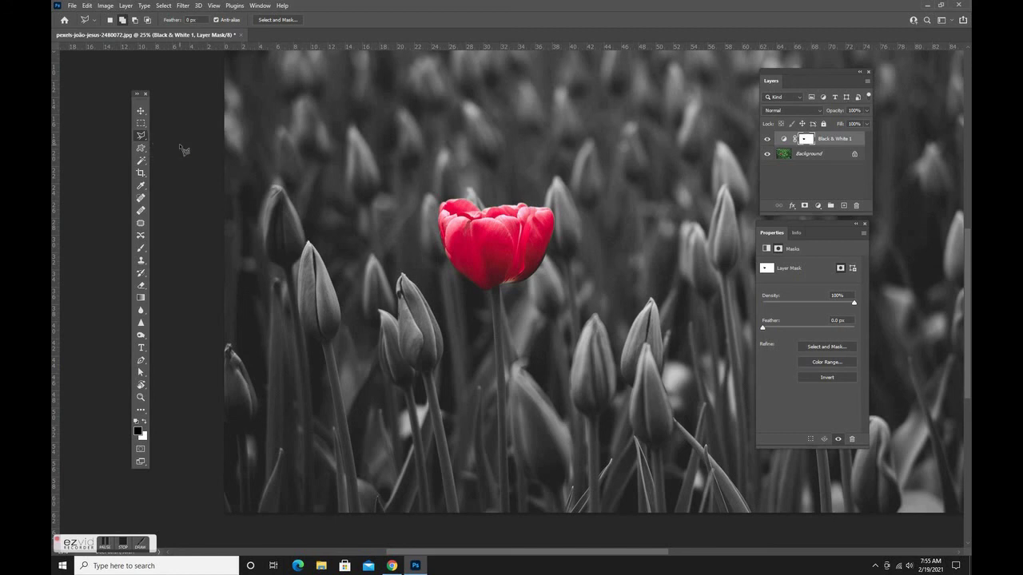
# Step: Outline the stem from below the flower to the image bottom and close the selection
pyautogui.click(500, 287)
pyautogui.click(500, 513)
pyautogui.click(509, 514)
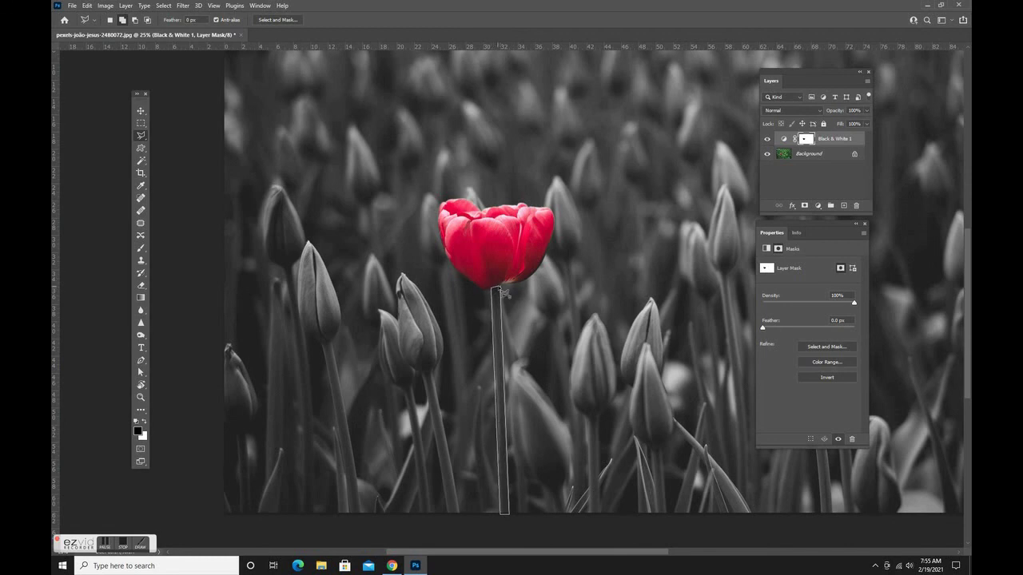
pyautogui.doubleClick(504, 291)
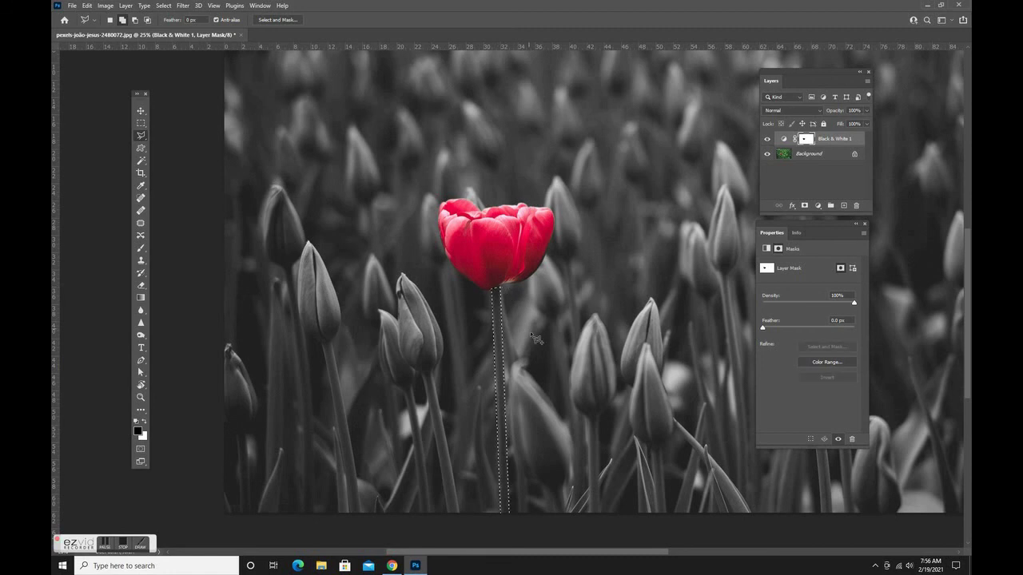
# Step: Brush black over the stem selection on the mask to reveal green, deselect, then test lowering the black-and-white opacity
pyautogui.click(140, 249)
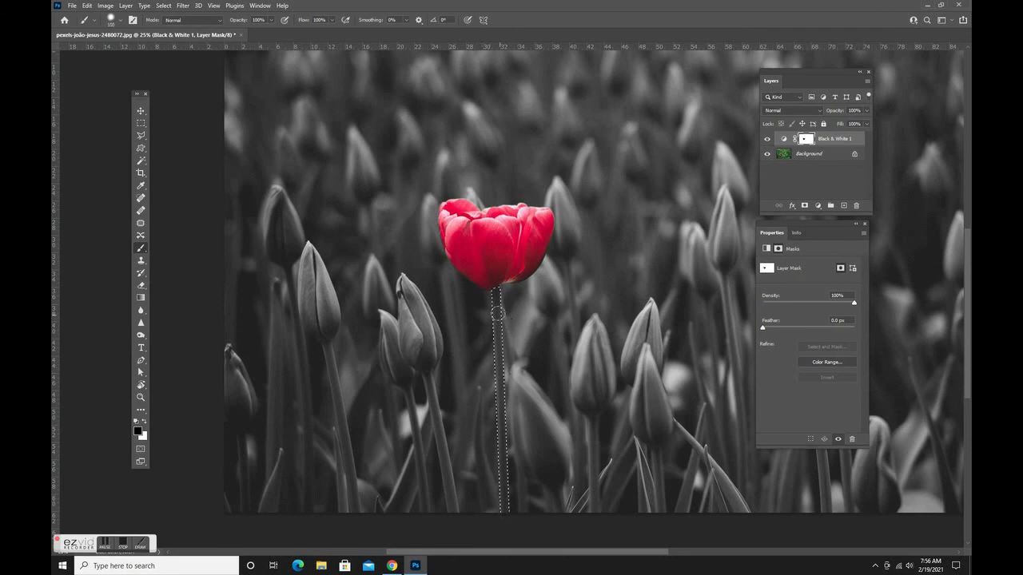
pyautogui.moveTo(495, 289)
pyautogui.mouseDown()
pyautogui.moveTo(485, 325)
pyautogui.moveTo(497, 518)
pyautogui.mouseUp()
pyautogui.hotkey('ctrl', 'd')
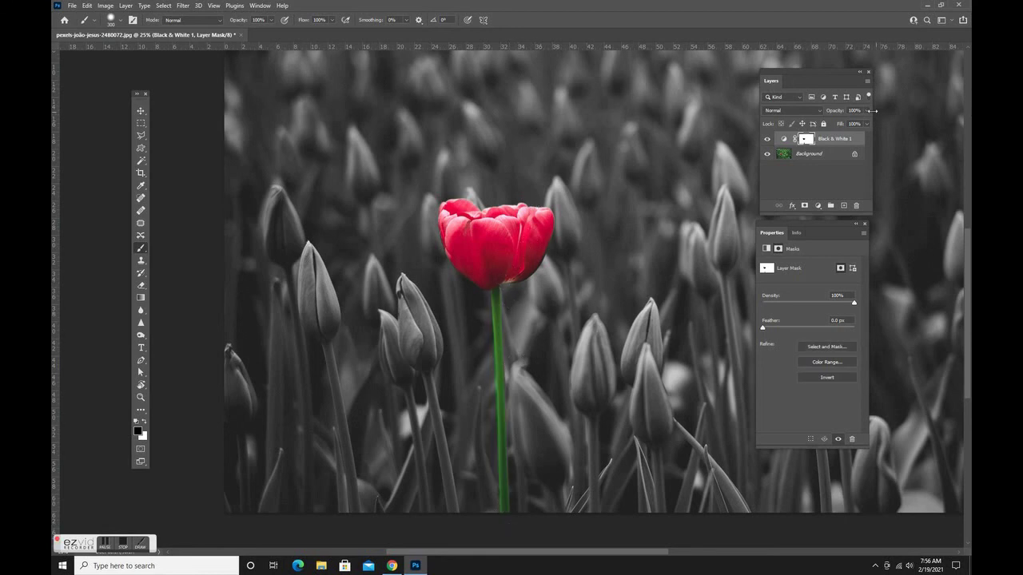
pyautogui.moveTo(872, 111); pyautogui.dragTo(876, 144)
pyautogui.hotkey('ctrl', '-')
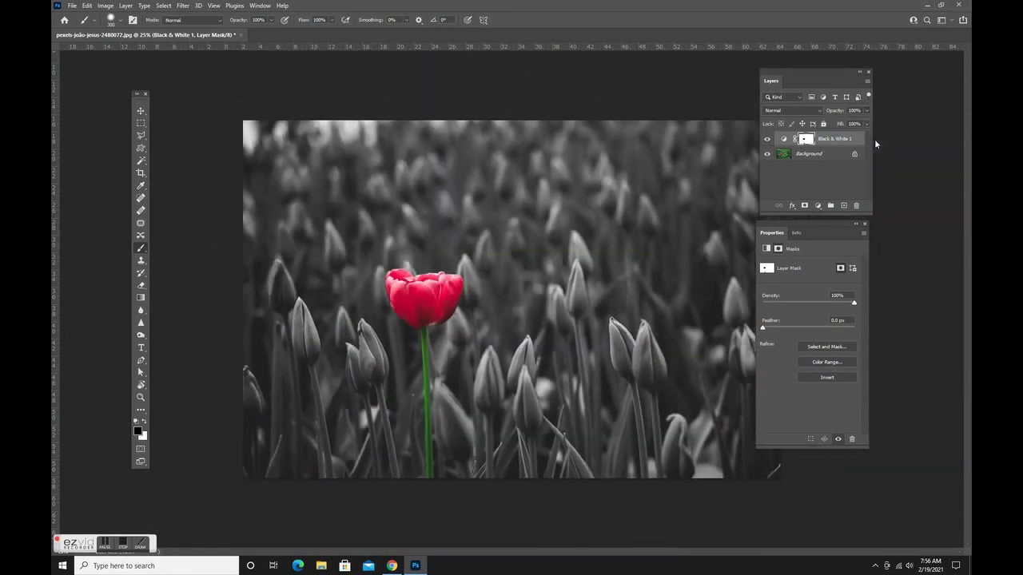
pyautogui.hotkey('ctrl', '-')
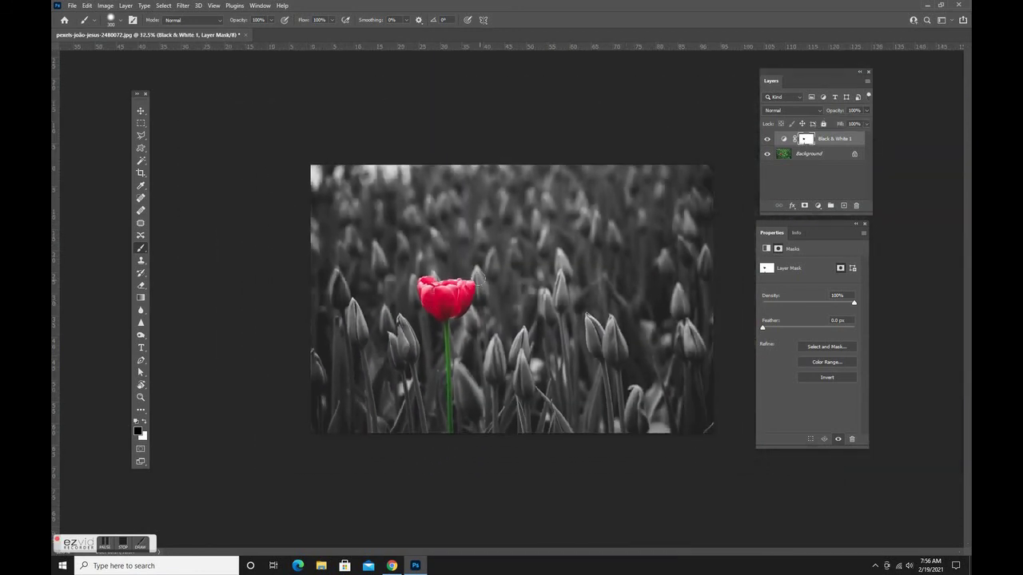